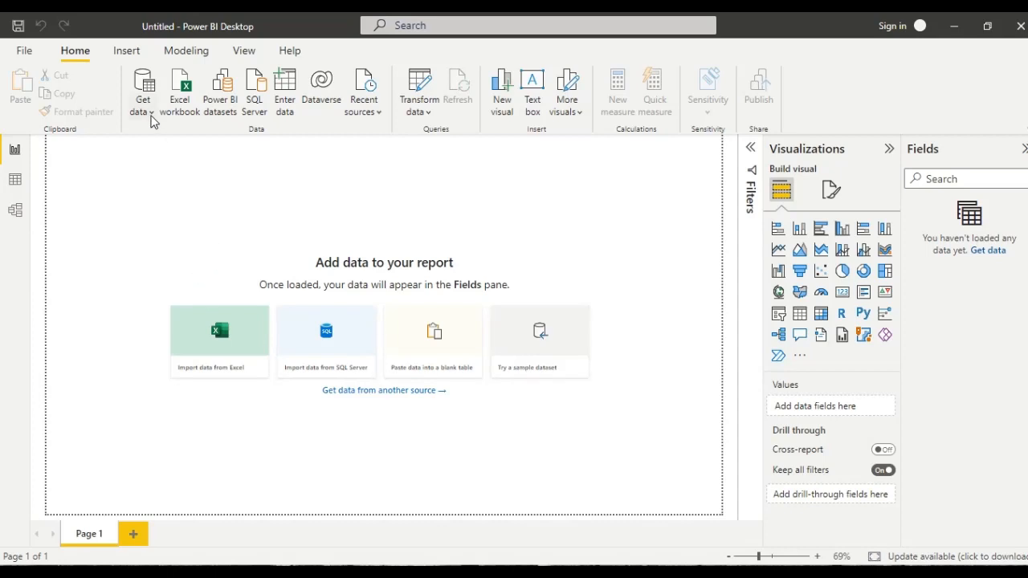
Connect to the Excel workbook PARALLELPERIOD.xlsx from the Practice Files folder as a data source
{"action": "left_click", "coordinate": [149, 118]}
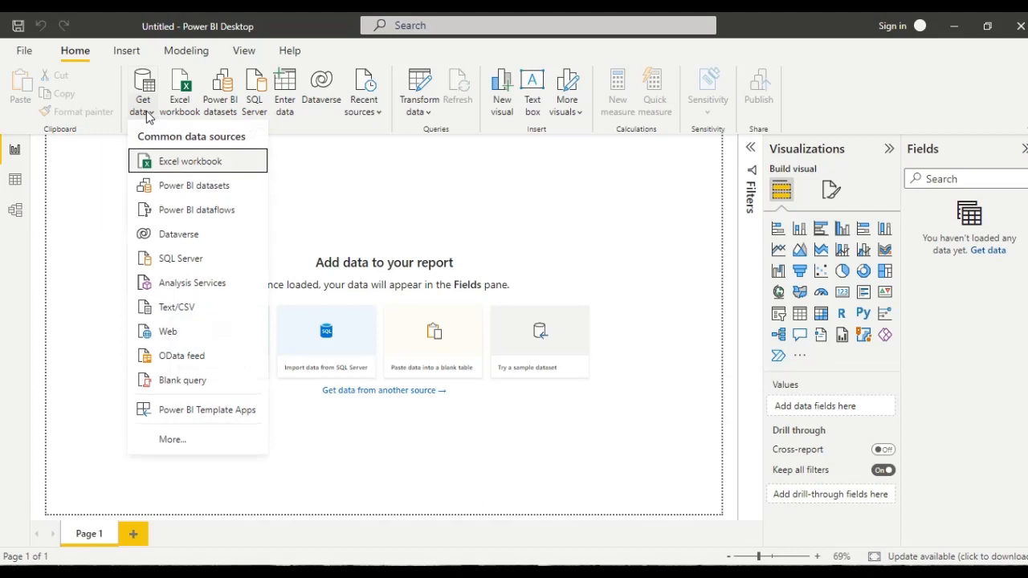
{"action": "left_click", "coordinate": [168, 165]}
{"action": "type", "text": "P"}
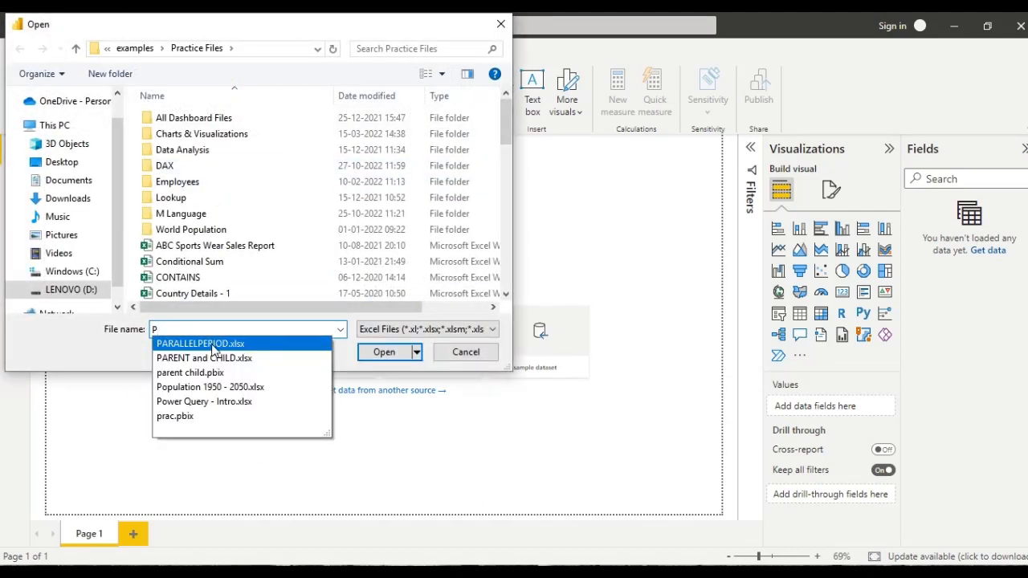
{"action": "left_click", "coordinate": [213, 347]}
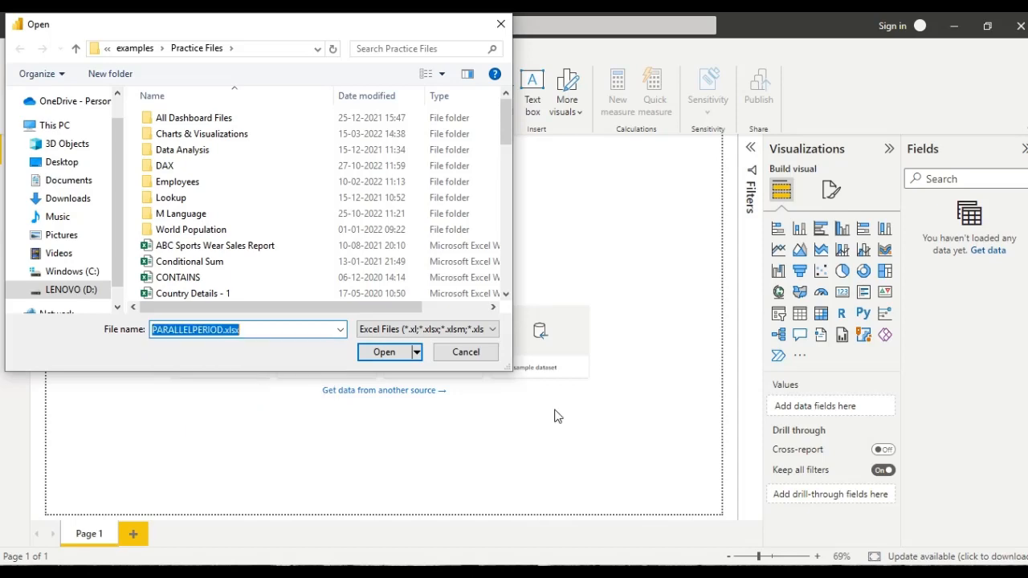
{"action": "left_click", "coordinate": [384, 352]}
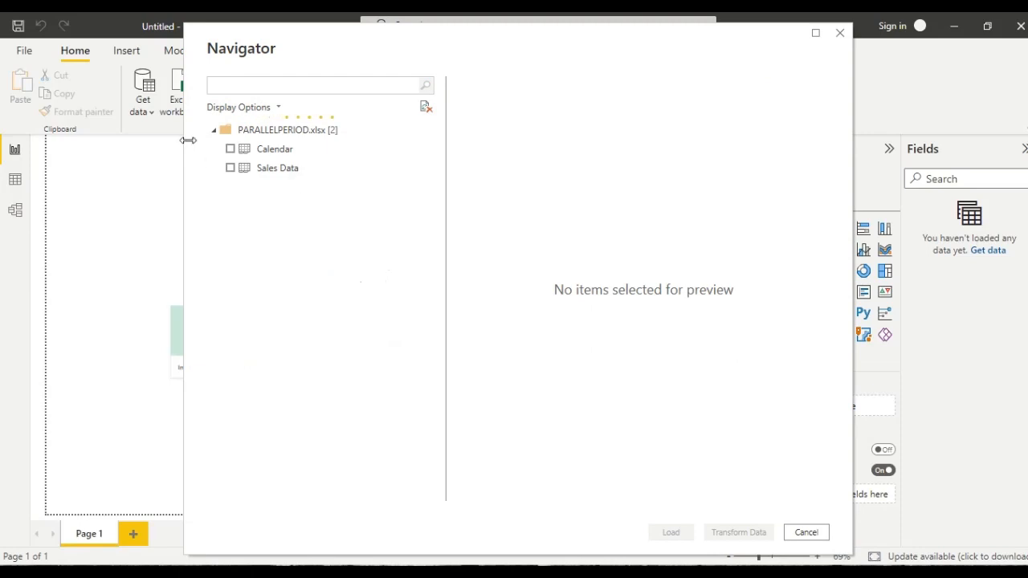
Load the Calendar and Sales Data tables from the workbook into the report
{"action": "left_click", "coordinate": [231, 149]}
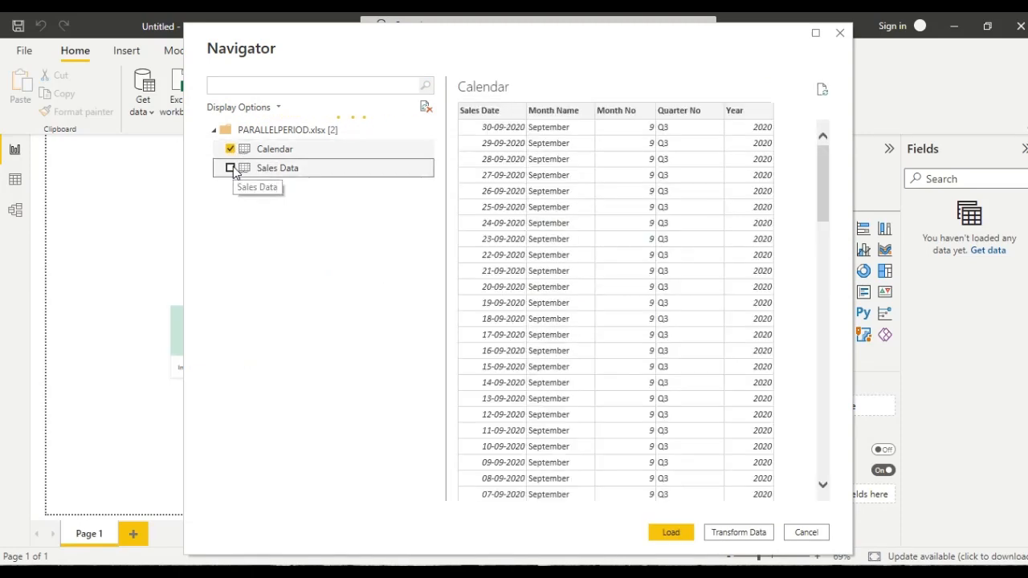
{"action": "left_click", "coordinate": [232, 168]}
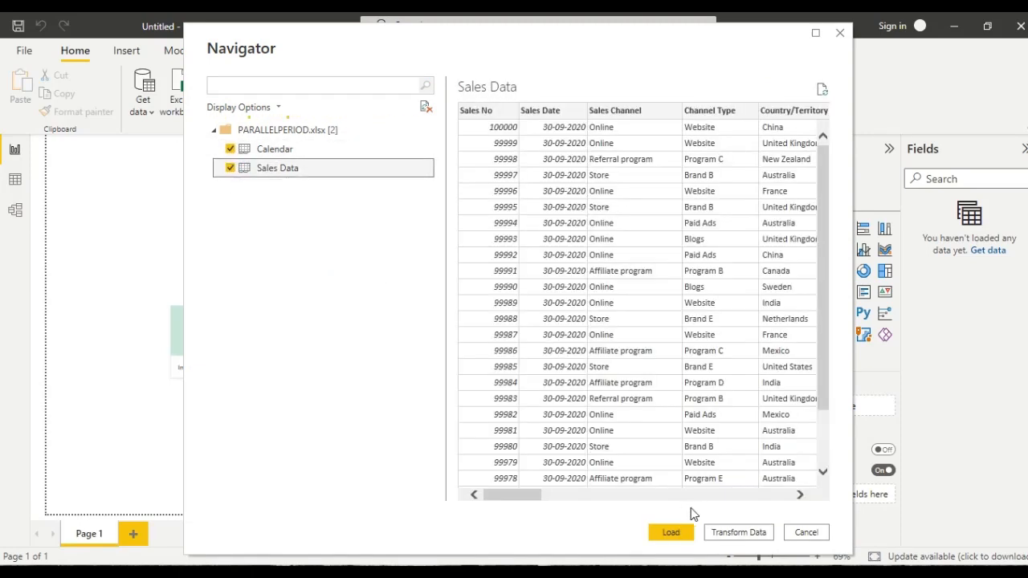
{"action": "left_click", "coordinate": [670, 532]}
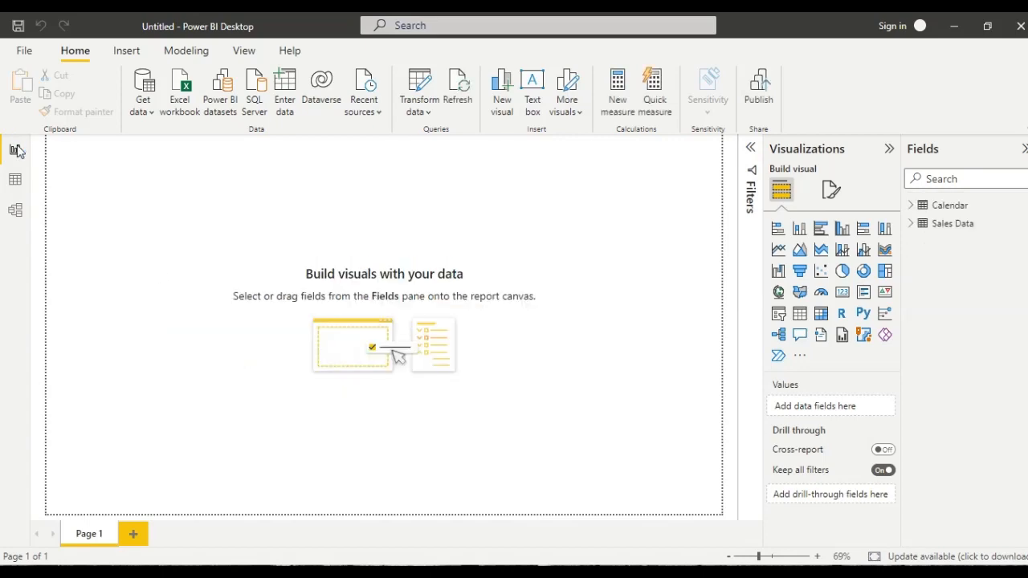
Create a relationship in the model between Sales Date in Calendar and Sales Date in Sales Data
{"action": "left_click", "coordinate": [15, 215]}
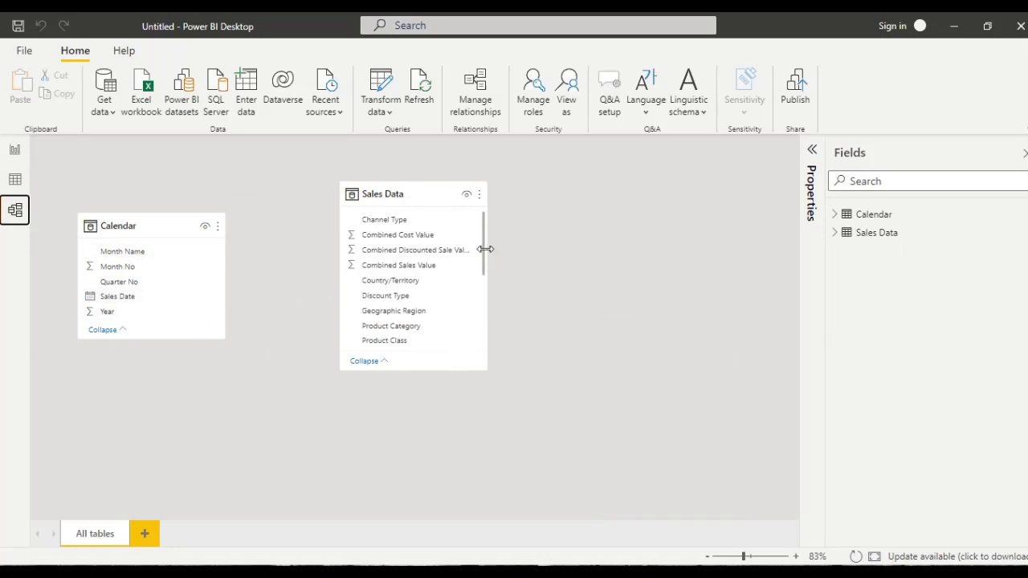
{"action": "left_click_drag", "start_coordinate": [484, 249], "coordinate": [475, 335]}
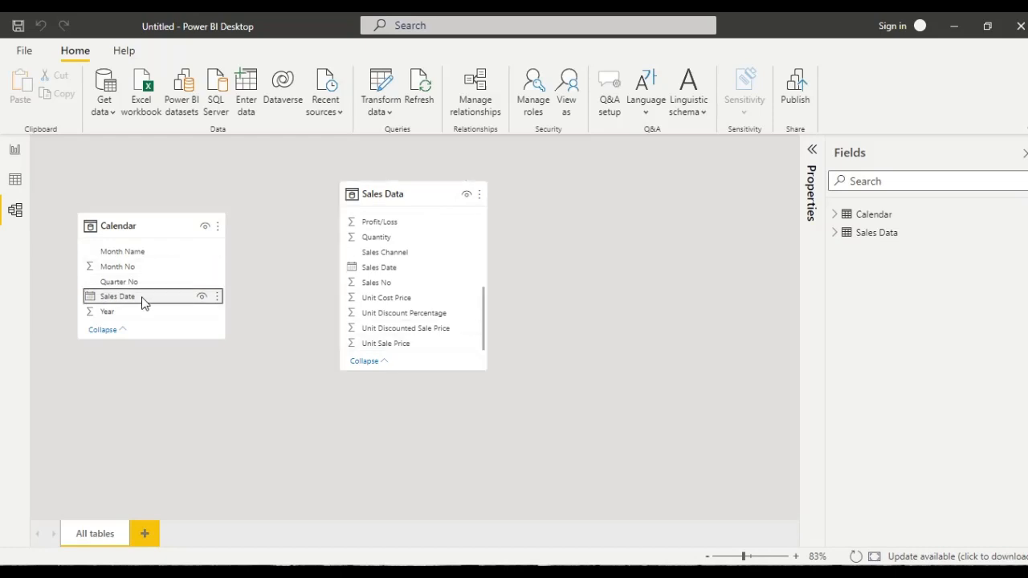
{"action": "left_click_drag", "start_coordinate": [141, 301], "coordinate": [386, 270]}
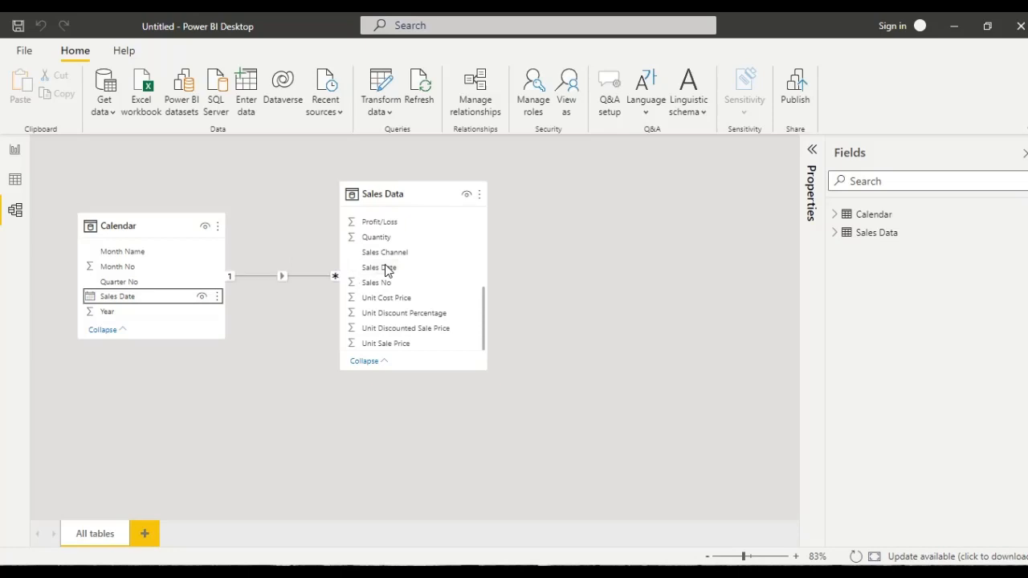
Examine the rows of the Calendar table and the columns of the Sales Data table in the data view
{"action": "left_click", "coordinate": [16, 184]}
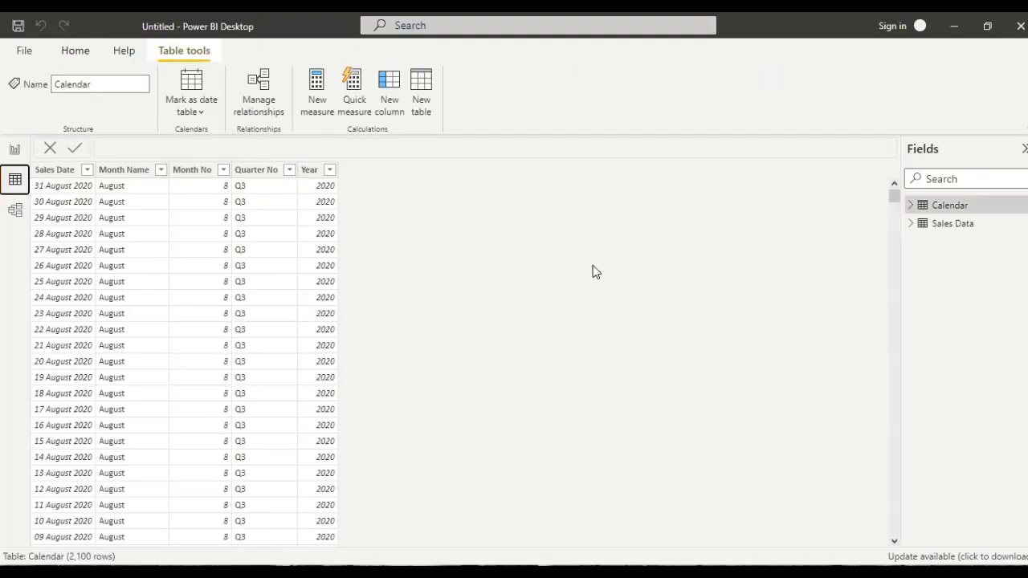
{"action": "left_click", "coordinate": [936, 224]}
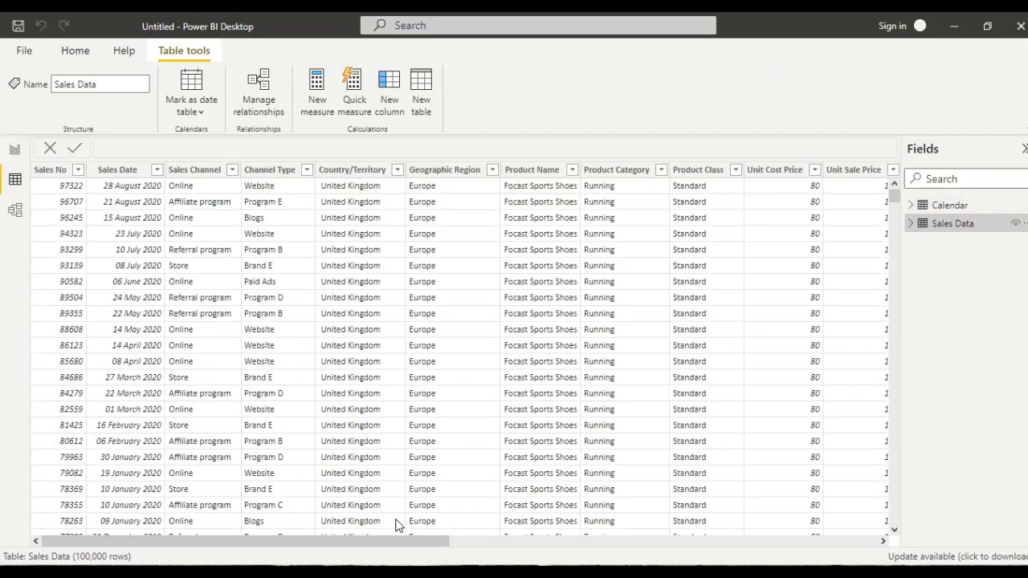
{"action": "left_click_drag", "start_coordinate": [382, 546], "coordinate": [790, 522]}
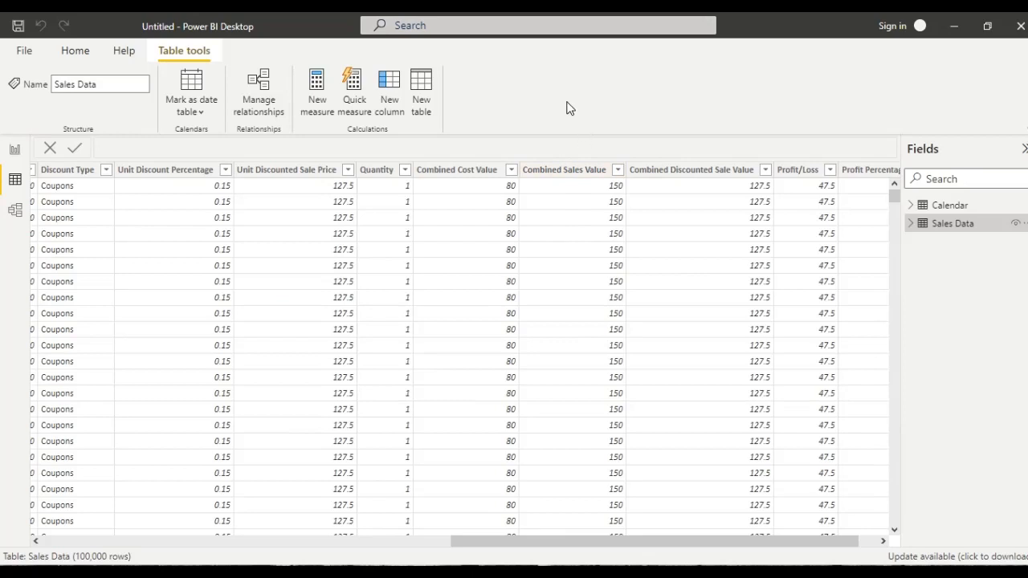
Add a measure to the Sales Data table with the formula TOTAL SALES = SUM('Sales Data'[Combined Sales Value])
{"action": "left_click", "coordinate": [912, 228]}
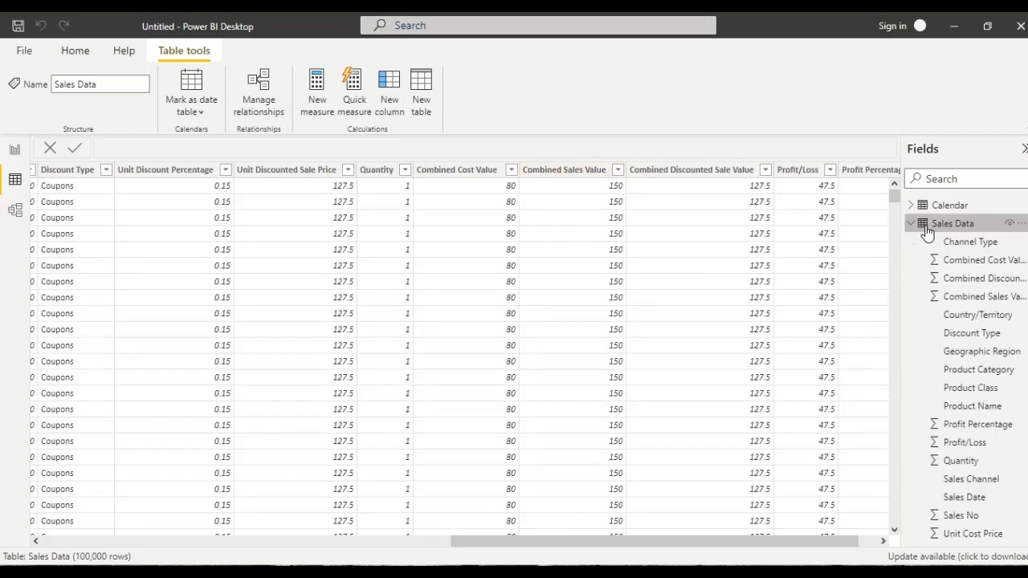
{"action": "right_click", "coordinate": [925, 227]}
{"action": "left_click", "coordinate": [900, 239]}
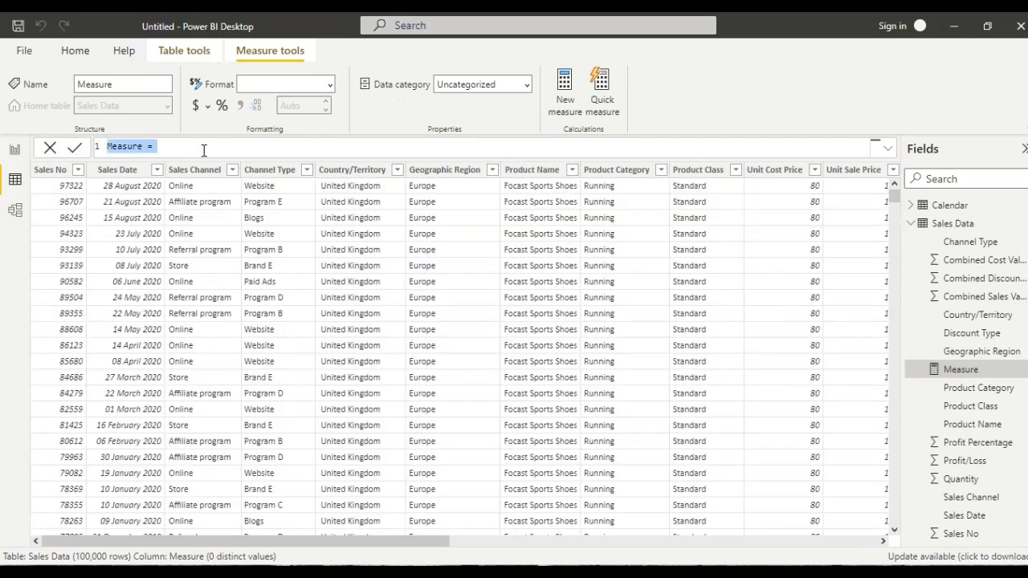
{"action": "key", "text": "BackSpace"}
{"action": "type", "text": "TOT"}
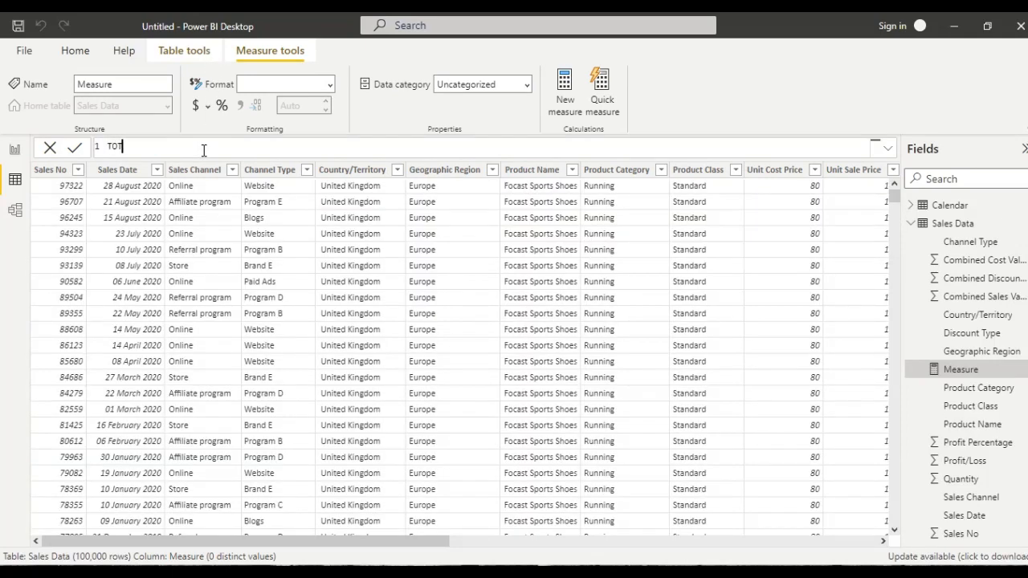
{"action": "type", "text": "AL SALES = SUM"}
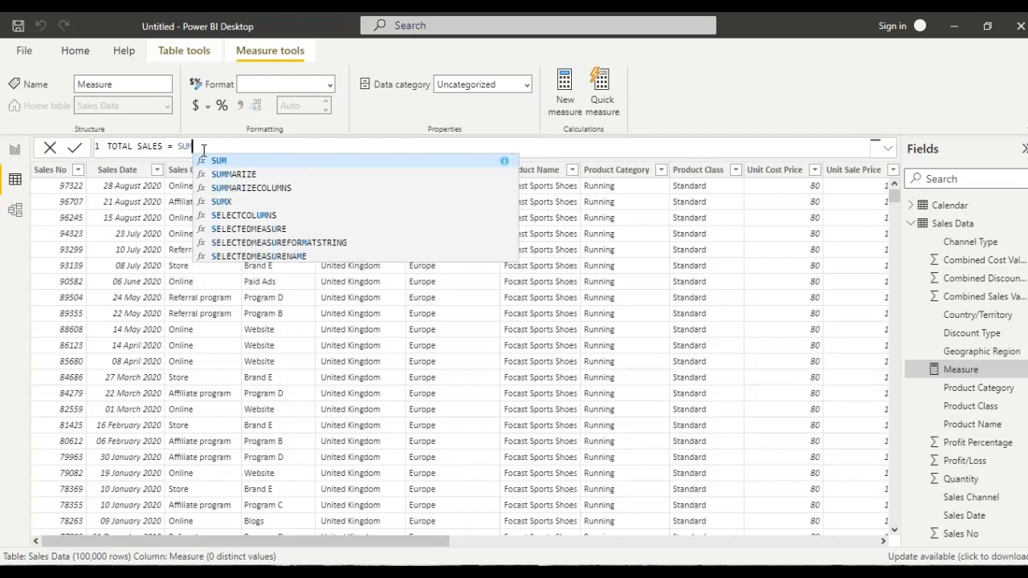
{"action": "type", "text": "("}
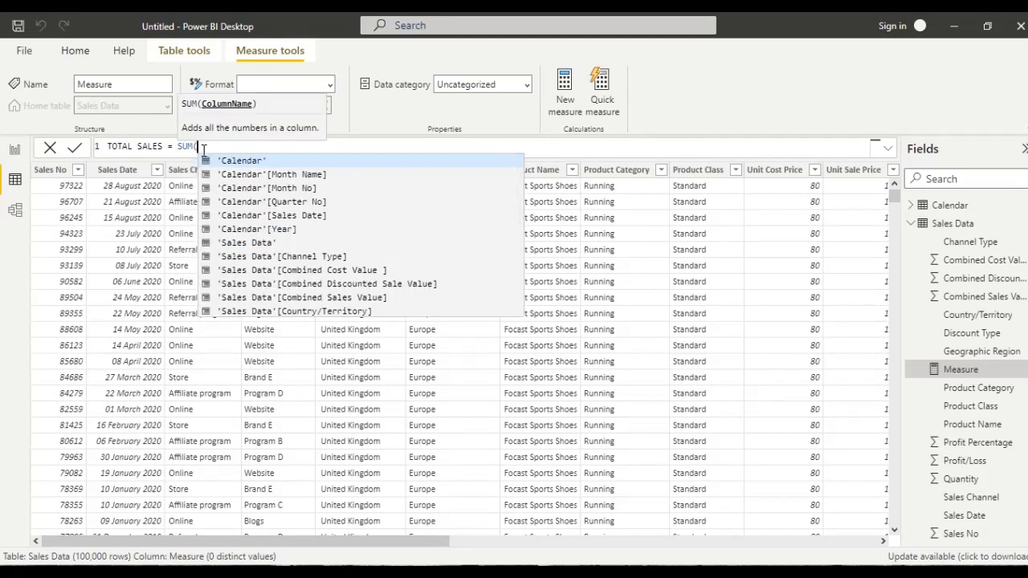
{"action": "key", "text": "Down"}
{"action": "key", "text": "Down"}
{"action": "key", "text": "Down"}
{"action": "key", "text": "Down"}
{"action": "key", "text": "Down"}
{"action": "key", "text": "Down"}
{"action": "key", "text": "Down"}
{"action": "key", "text": "Down"}
{"action": "key", "text": "Down"}
{"action": "key", "text": "Down"}
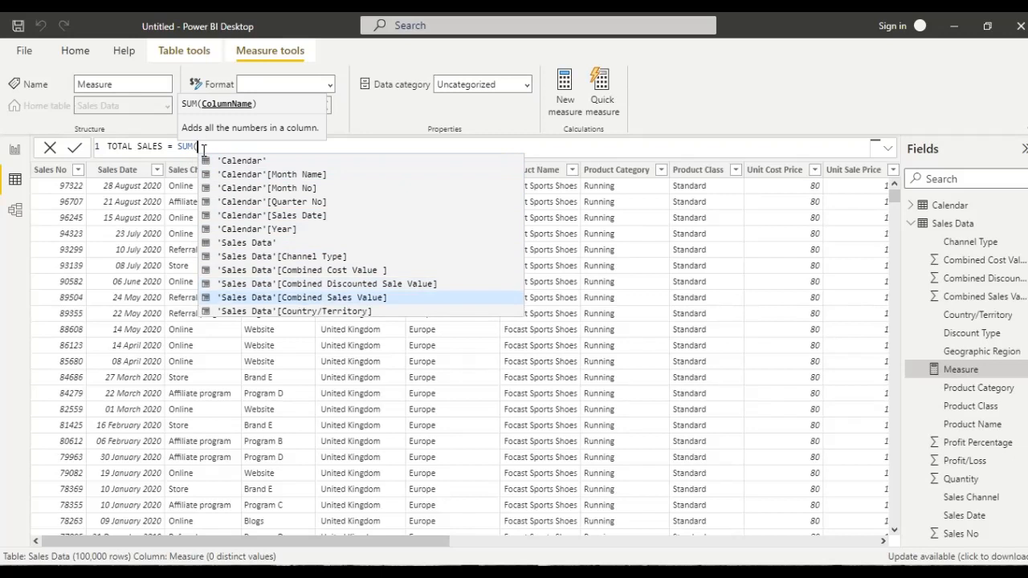
{"action": "key", "text": "Tab"}
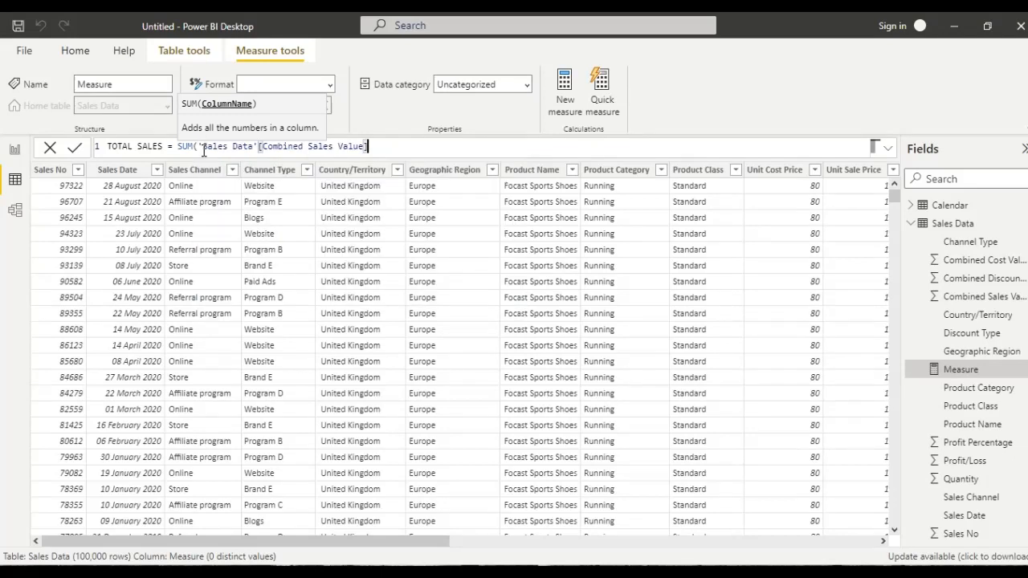
{"action": "type", "text": ")"}
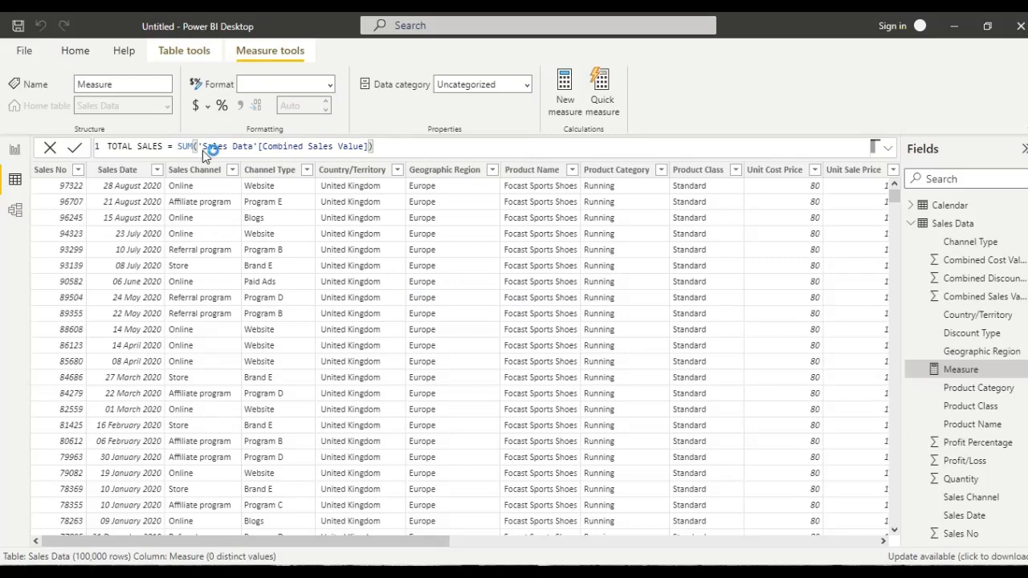
{"action": "key", "text": "Return"}
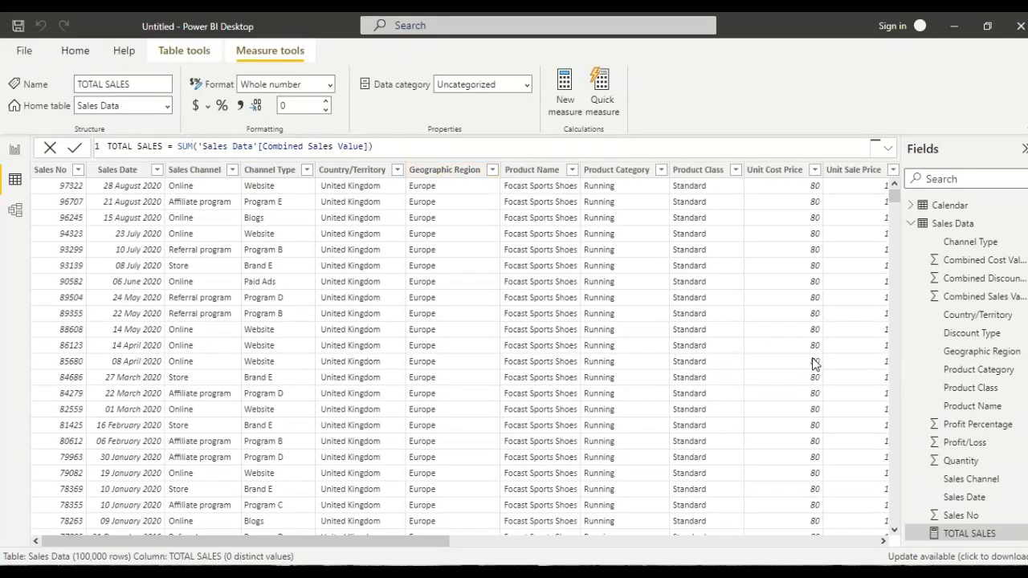
Apply the currency format to the TOTAL SALES measure and the Combined Sales Value column
{"action": "left_click", "coordinate": [198, 109]}
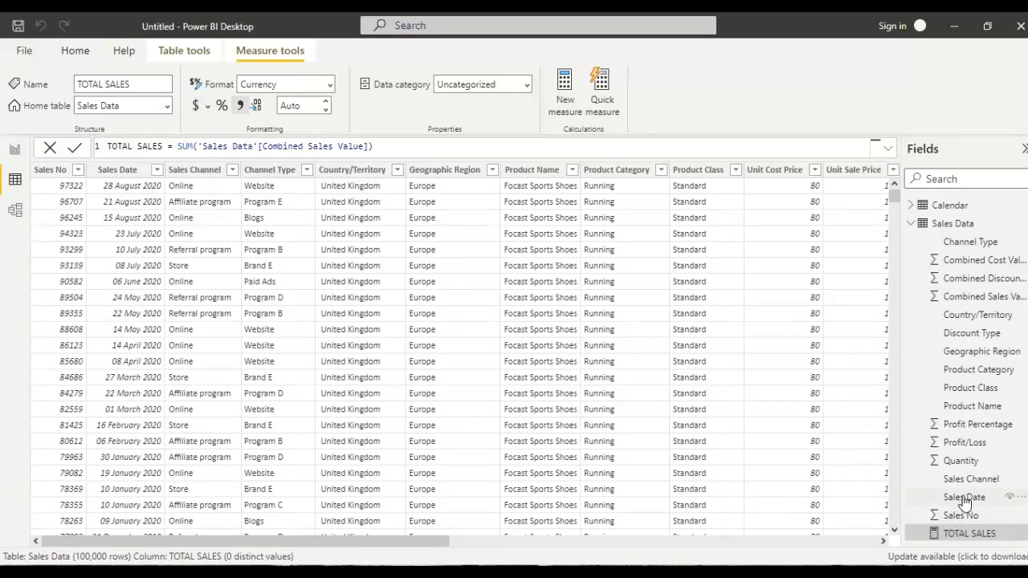
{"action": "left_click", "coordinate": [972, 297]}
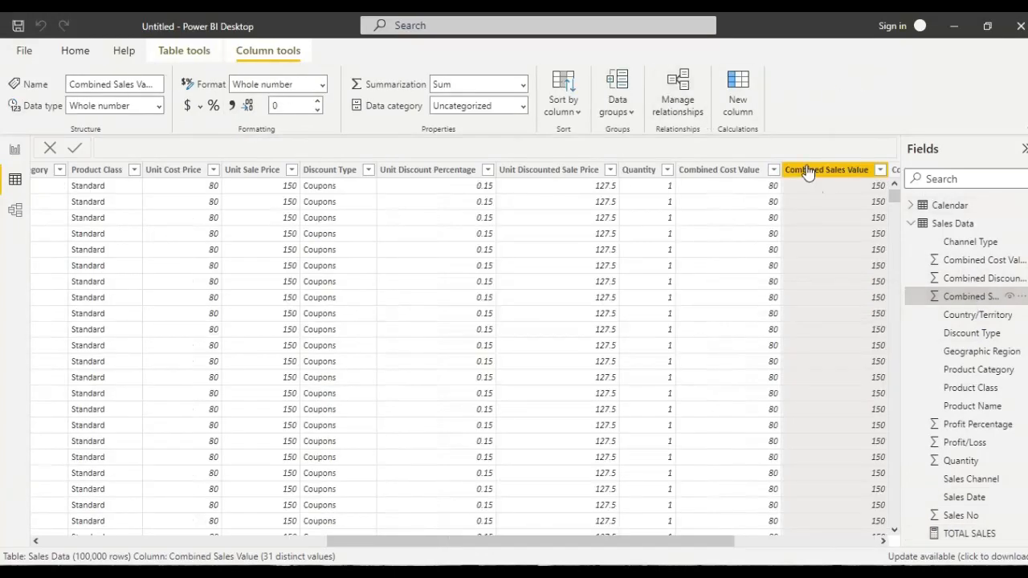
{"action": "left_click", "coordinate": [187, 107]}
In the report view, add a Sales Data measure named PARALLELPERIOD and begin its formula with CALCULATE
{"action": "left_click", "coordinate": [15, 153]}
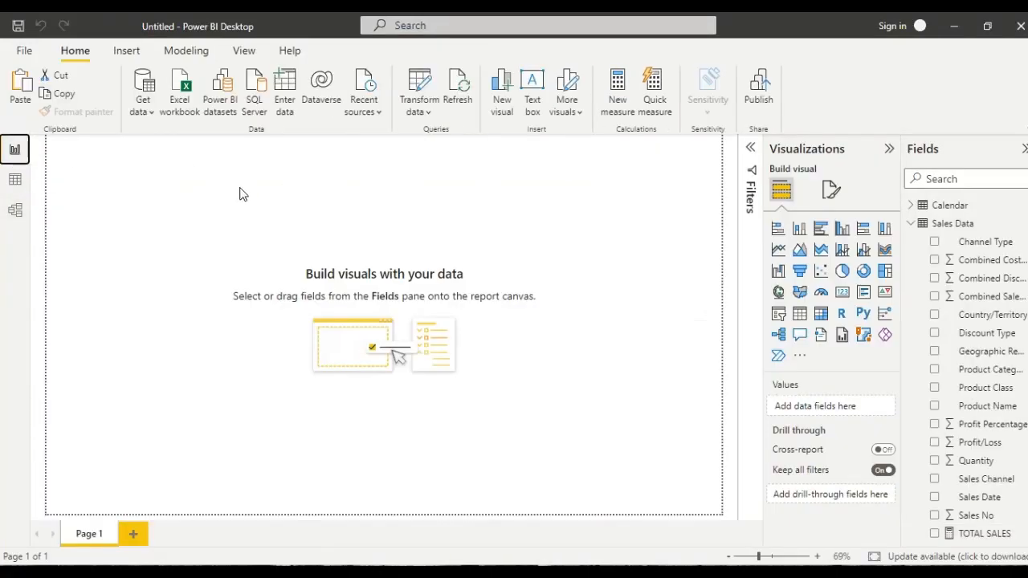
{"action": "right_click", "coordinate": [940, 233]}
{"action": "key", "text": "Escape"}
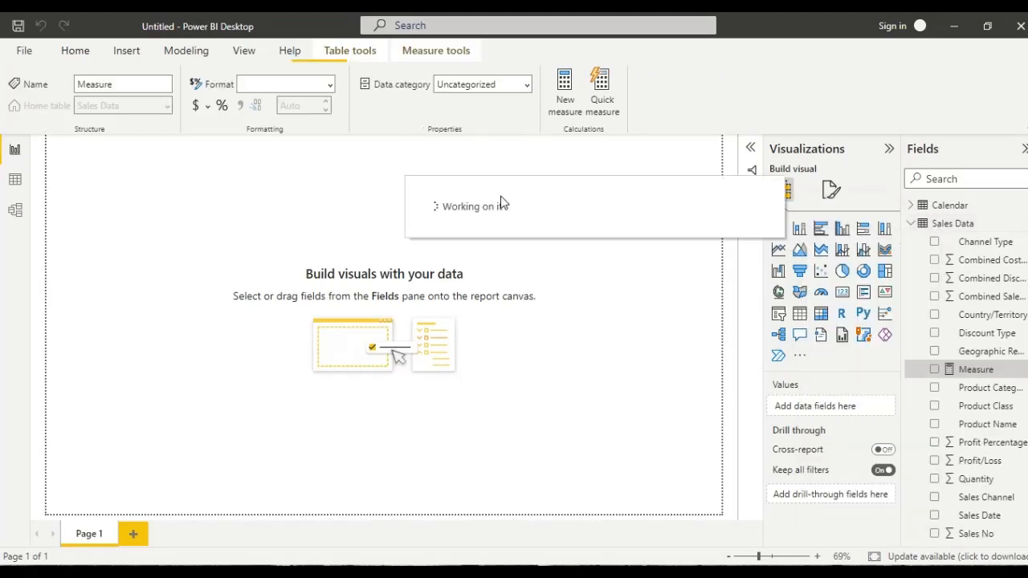
{"action": "key", "text": "BackSpace"}
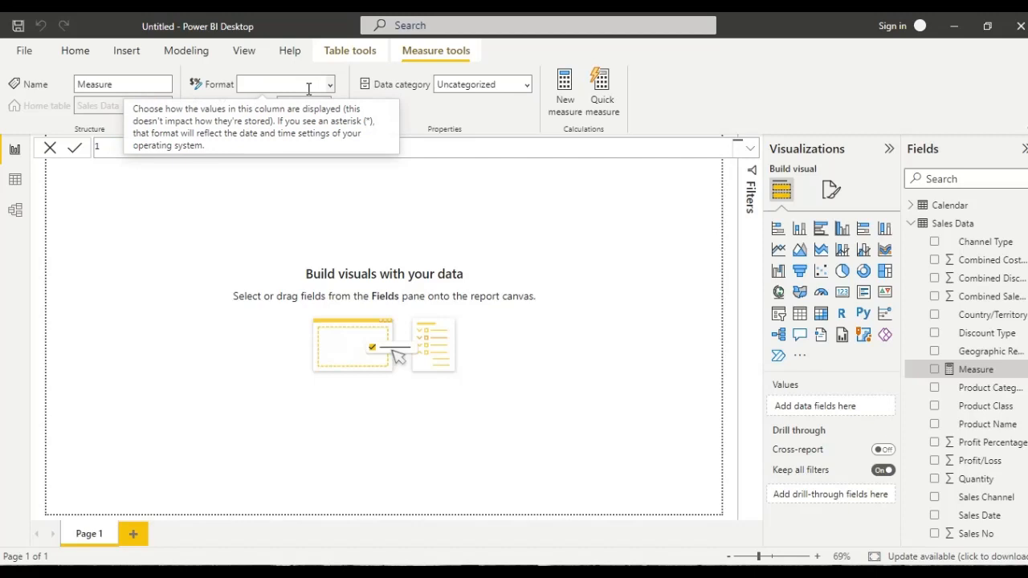
{"action": "type", "text": "PARALLELPERIOD ="}
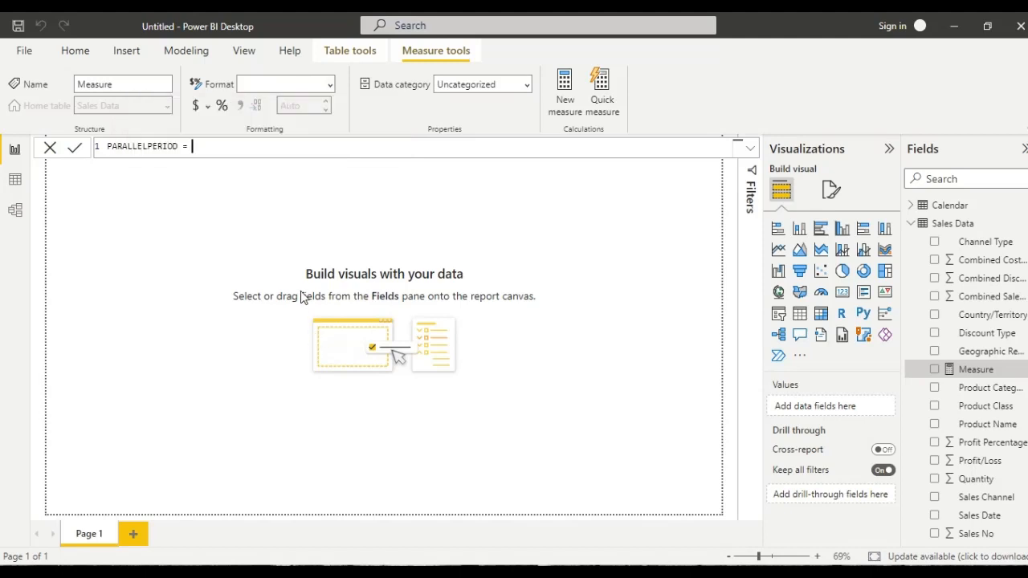
{"action": "type", "text": "A"}
{"action": "key", "text": "BackSpace"}
{"action": "type", "text": "CA"}
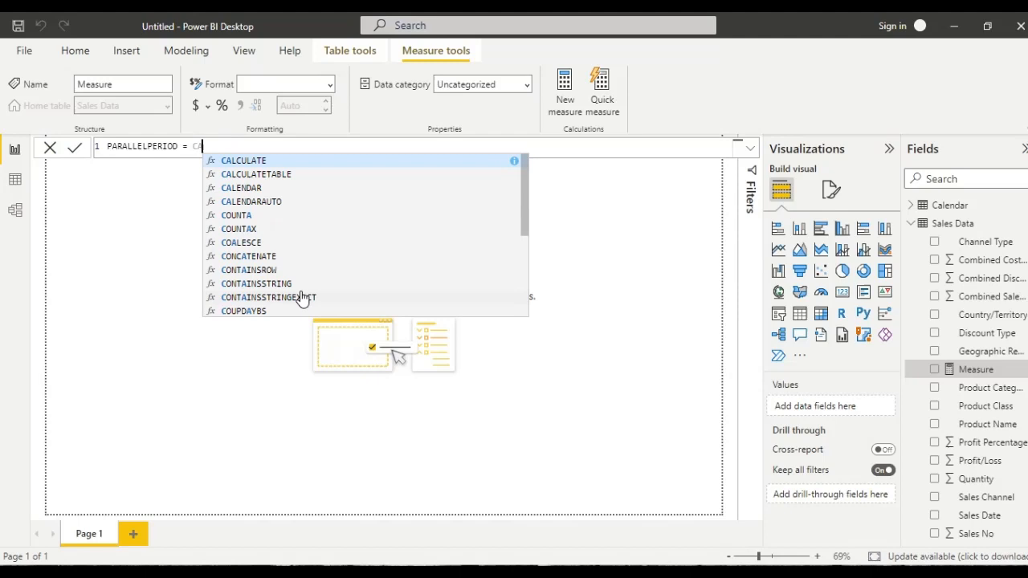
{"action": "key", "text": "Tab"}
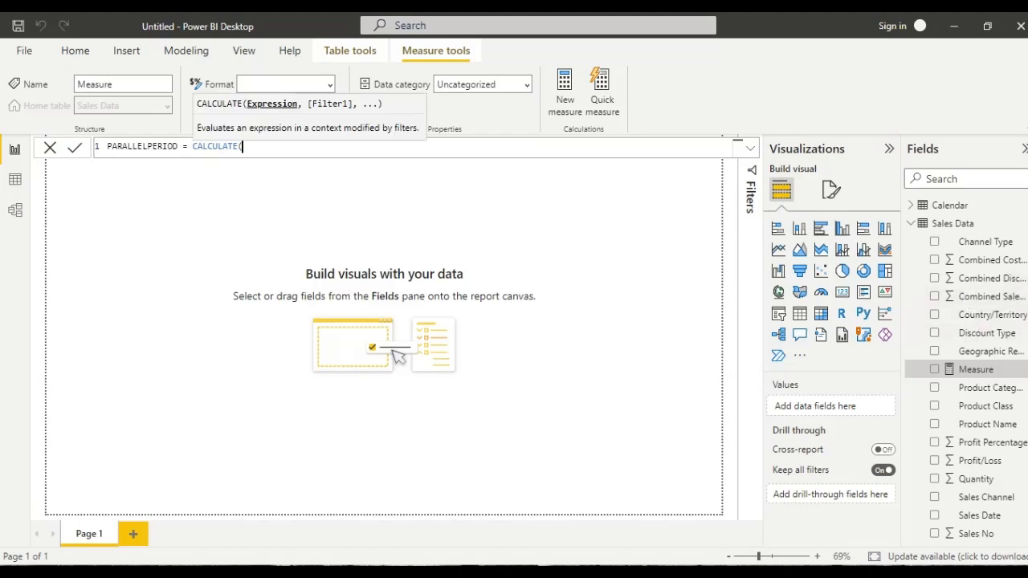
Review the formula of the TOTAL SALES measure and return to the PARALLELPERIOD measure's formula
{"action": "scroll", "coordinate": [968, 369], "scroll_direction": "down", "scroll_amount": 3}
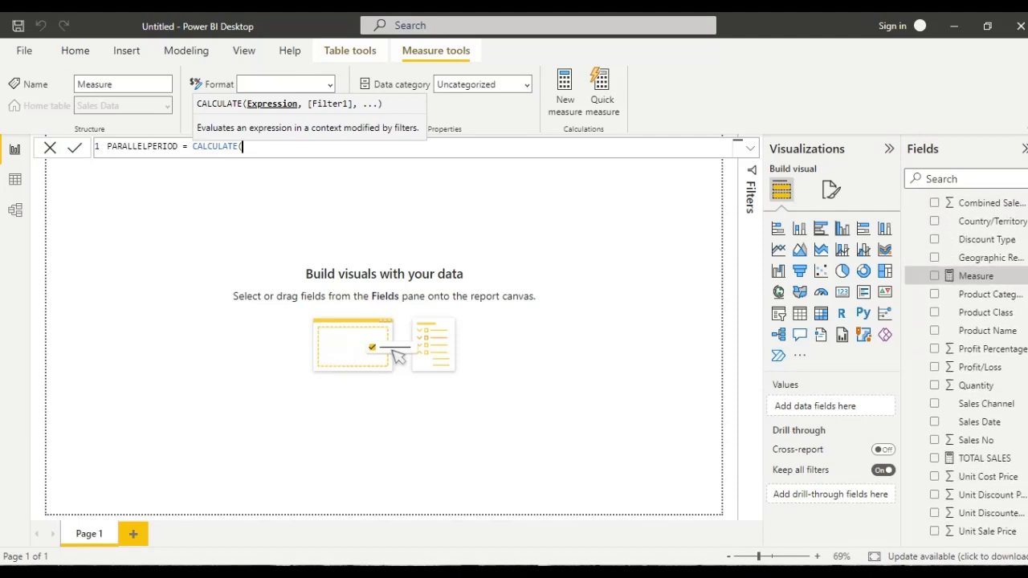
{"action": "left_click", "coordinate": [966, 459]}
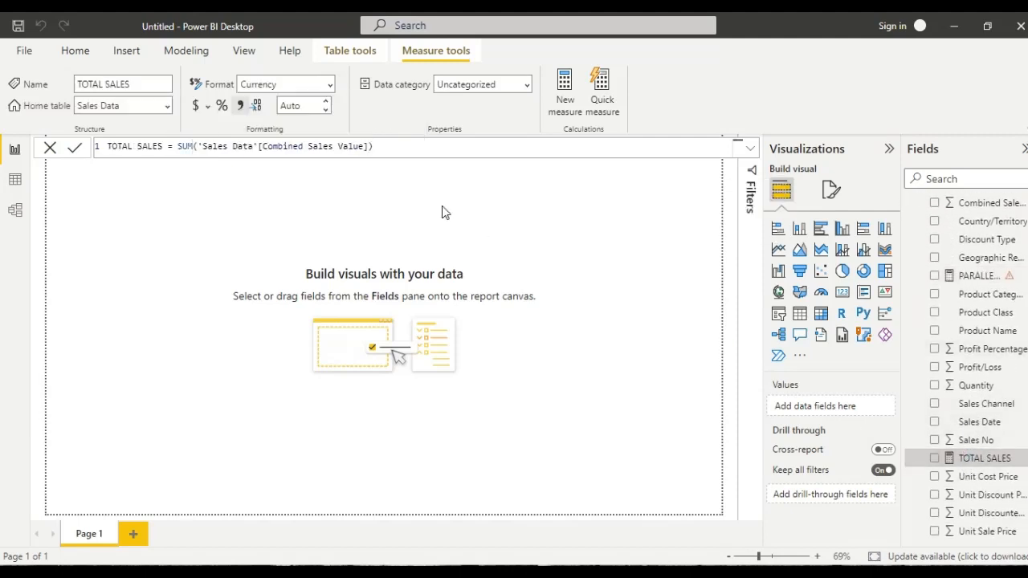
{"action": "left_click", "coordinate": [373, 147]}
{"action": "left_click_drag", "start_coordinate": [369, 146], "coordinate": [181, 144]}
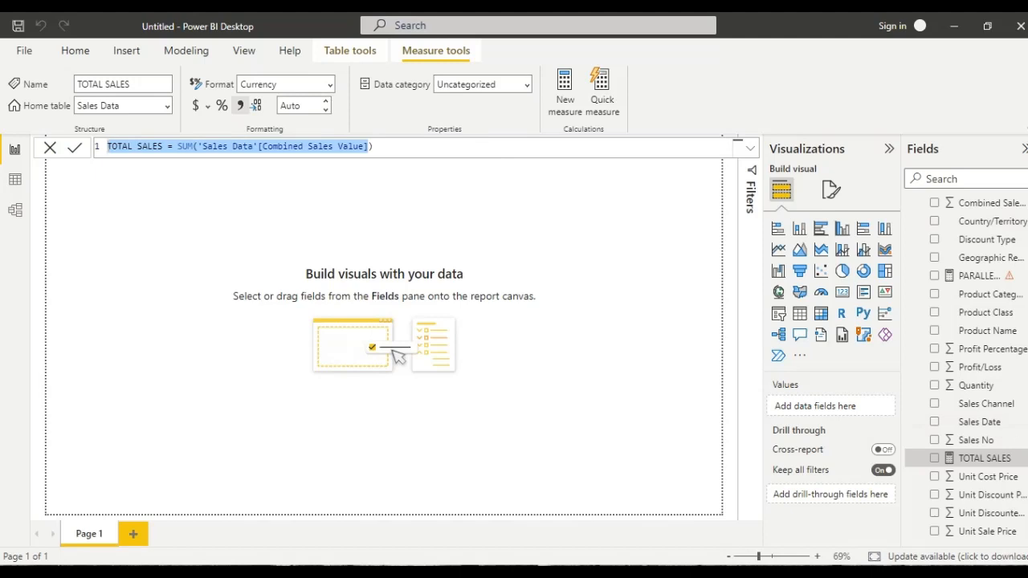
{"action": "scroll", "coordinate": [980, 458], "scroll_direction": "up", "scroll_amount": 3}
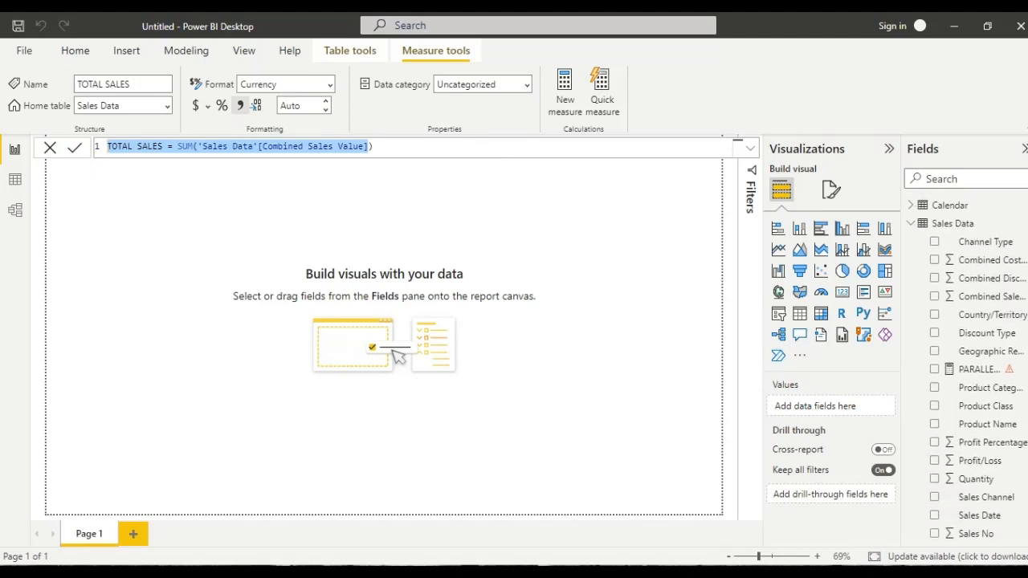
{"action": "left_click", "coordinate": [976, 368]}
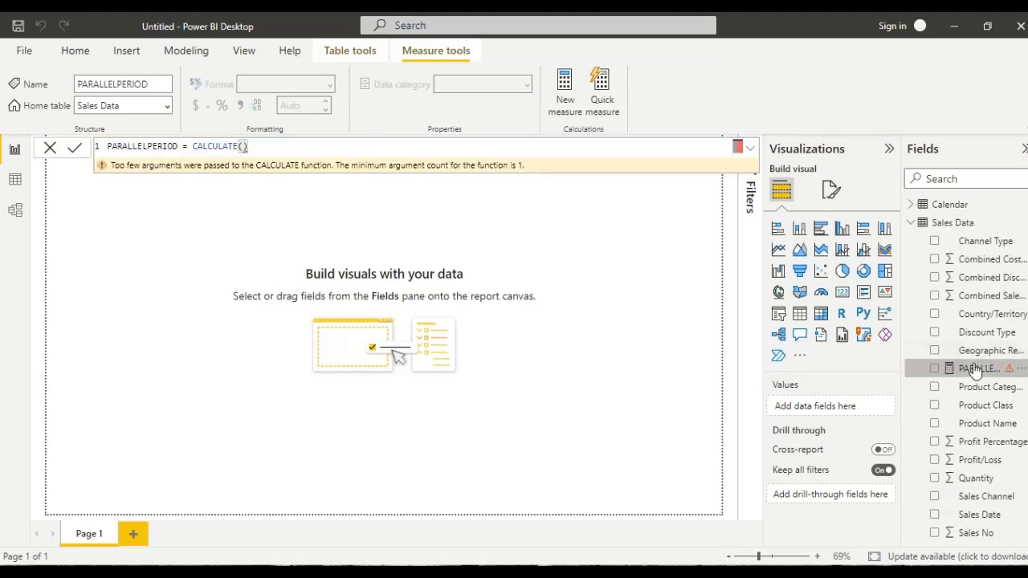
Pass the TOTAL SALES measure as the expression of CALCULATE in the PARALLELPERIOD measure's formula
{"action": "left_click", "coordinate": [243, 147]}
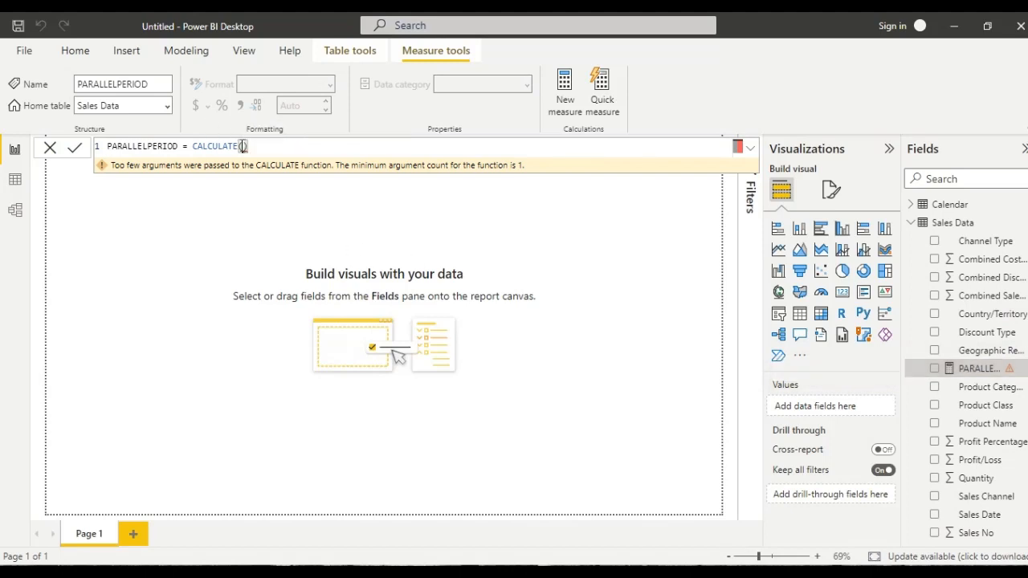
{"action": "type", "text": "[T"}
{"action": "key", "text": "Tab"}
Add the PARALLELPERIOD function as the filter argument after [TOTAL SALES] in the CALCULATE formula
{"action": "type", "text": ", p"}
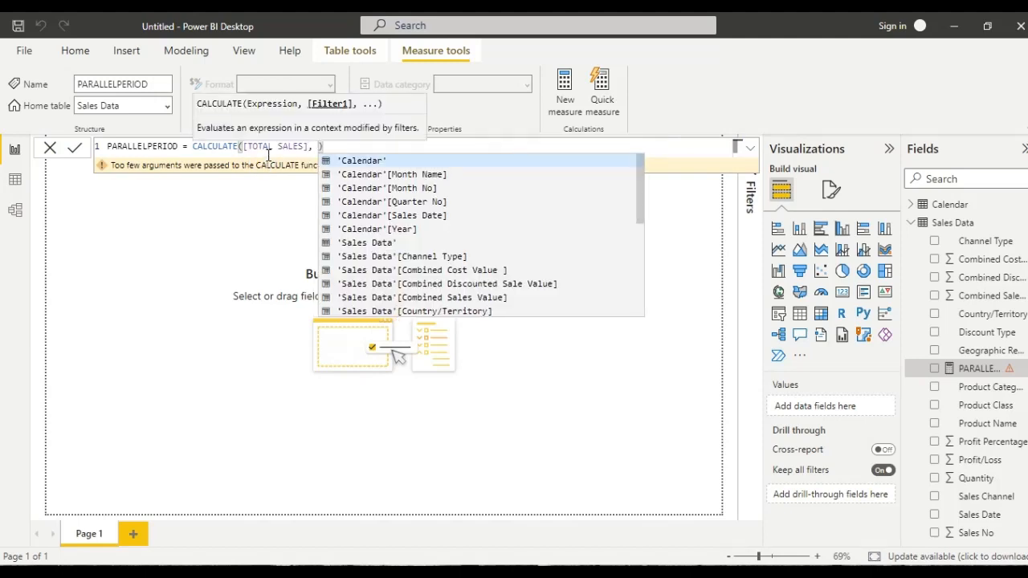
{"action": "type", "text": "ar"}
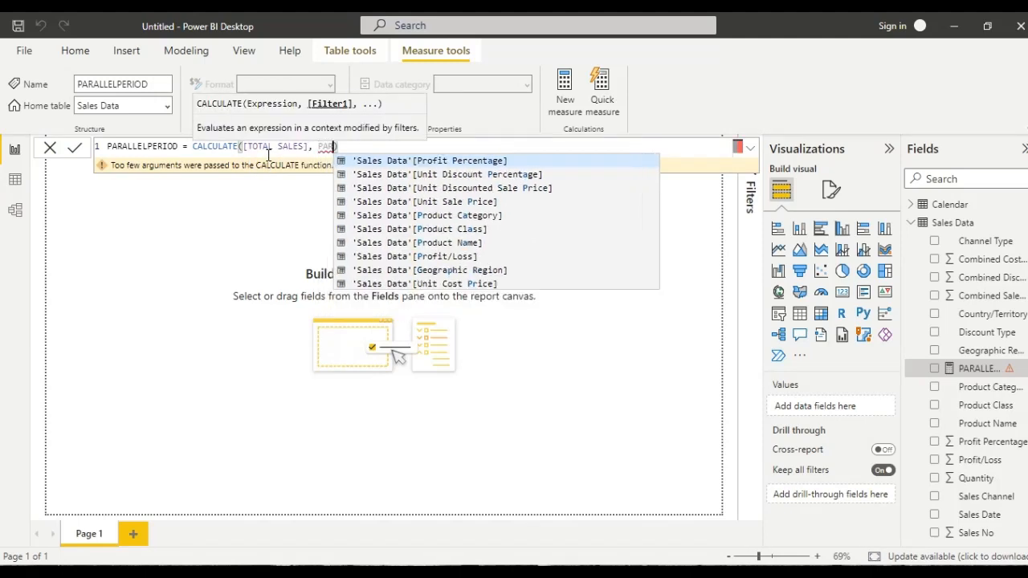
{"action": "type", "text": "a"}
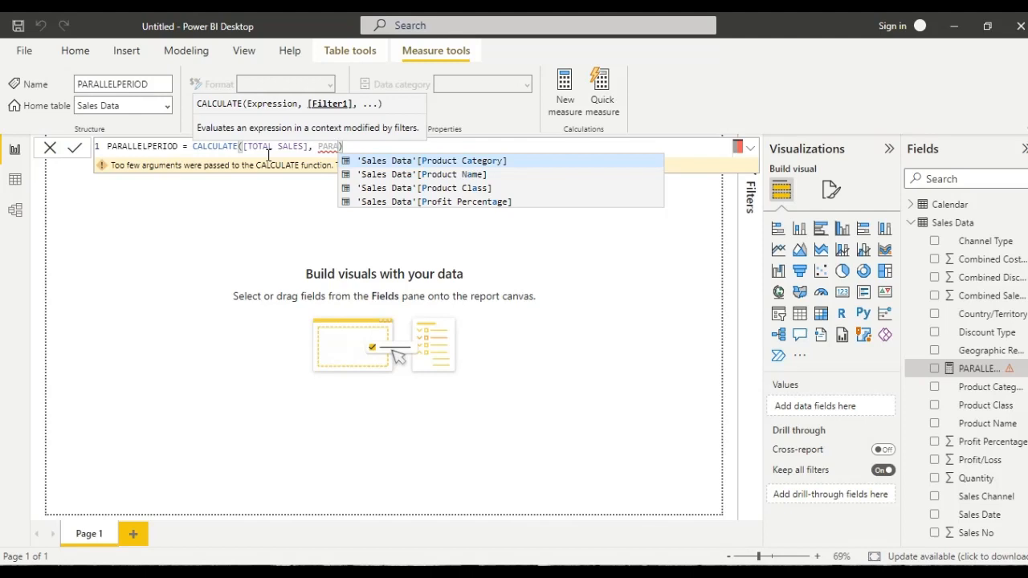
{"action": "key", "text": "Escape"}
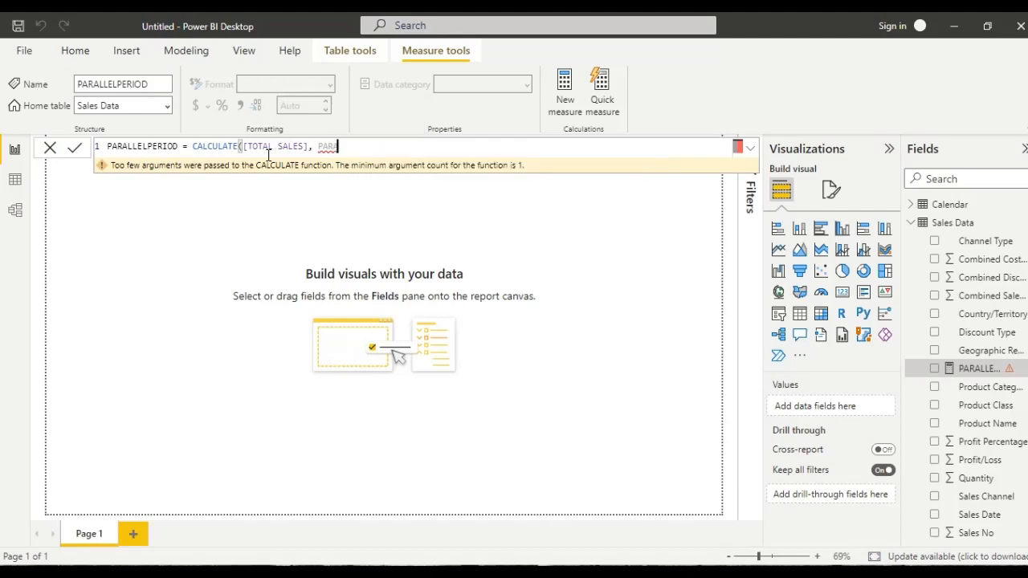
{"action": "key", "text": "BackSpace"}
{"action": "key", "text": "BackSpace"}
{"action": "key", "text": "BackSpace"}
{"action": "key", "text": "BackSpace"}
{"action": "key", "text": "BackSpace"}
{"action": "type", "text": "PARA"}
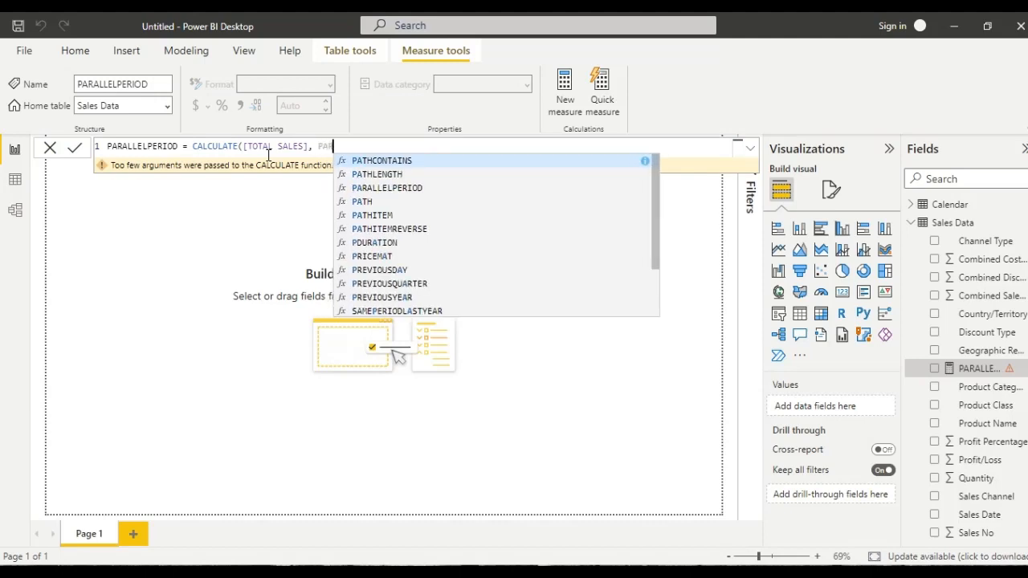
{"action": "key", "text": "Tab"}
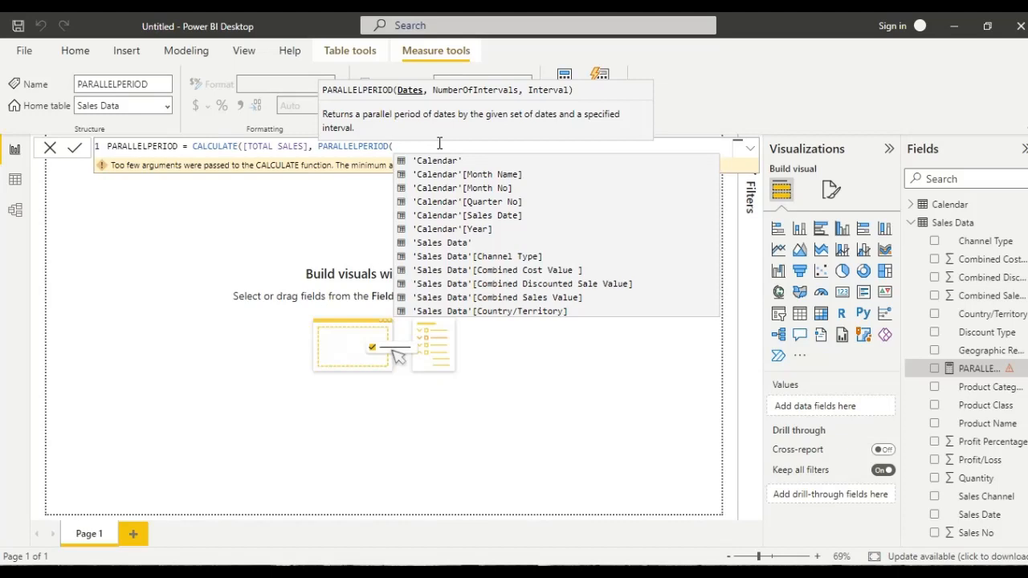
Complete the PARALLELPERIOD function with 'Calendar'[Sales Date], -1 and YEAR as arguments, and commit the measure
{"action": "double_click", "coordinate": [486, 223]}
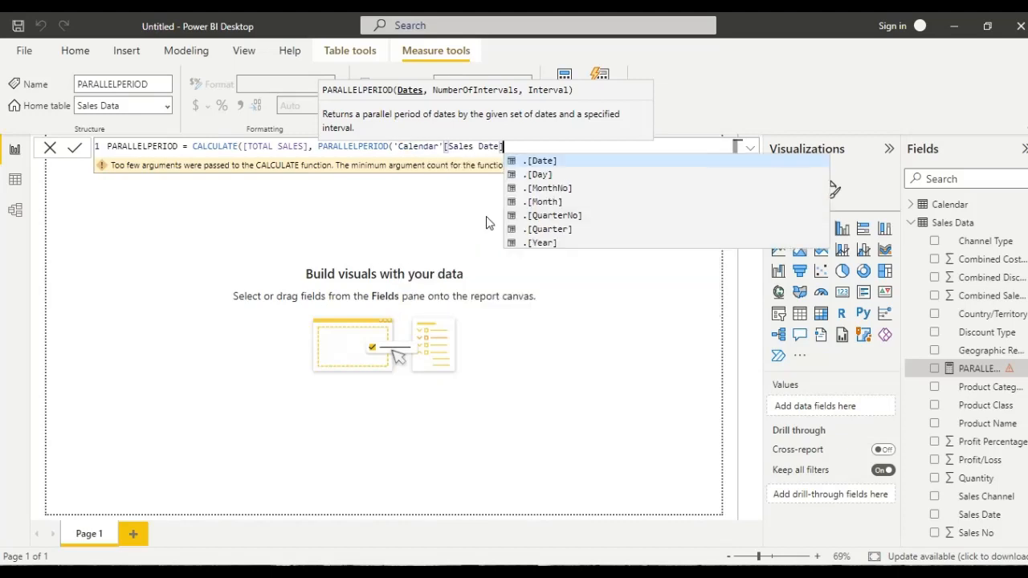
{"action": "type", "text": ","}
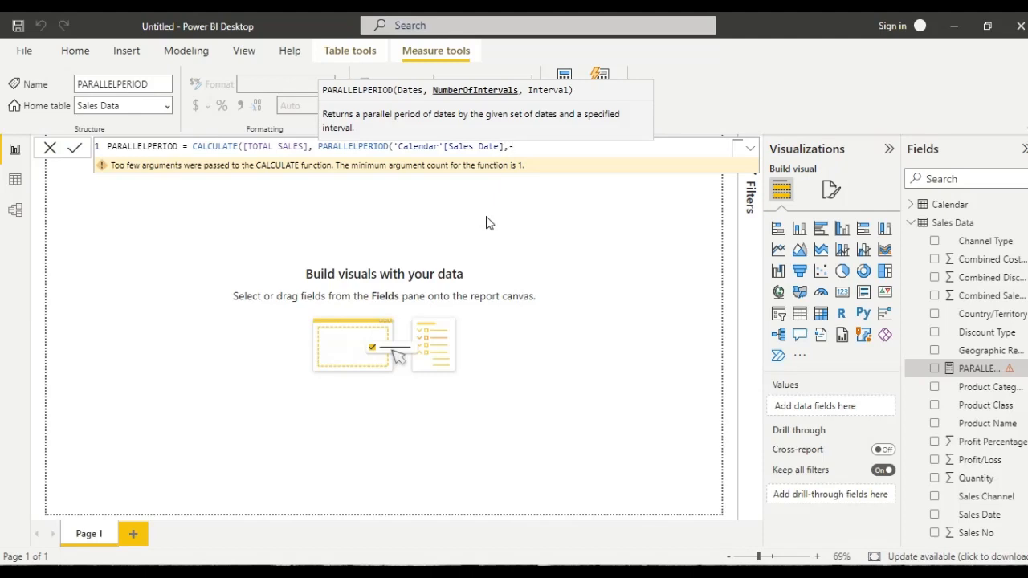
{"action": "type", "text": "-1,"}
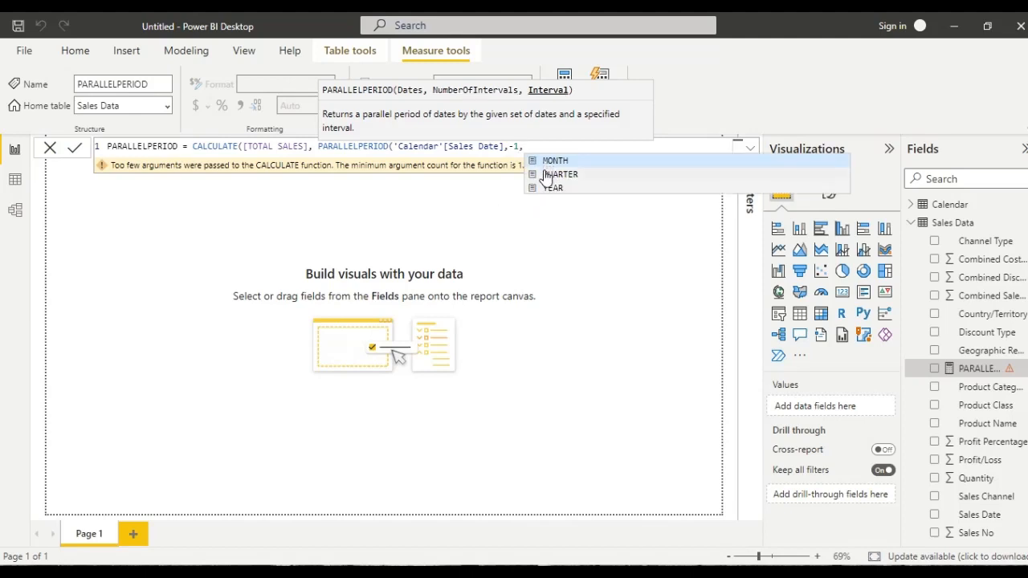
{"action": "type", "text": "YEAR"}
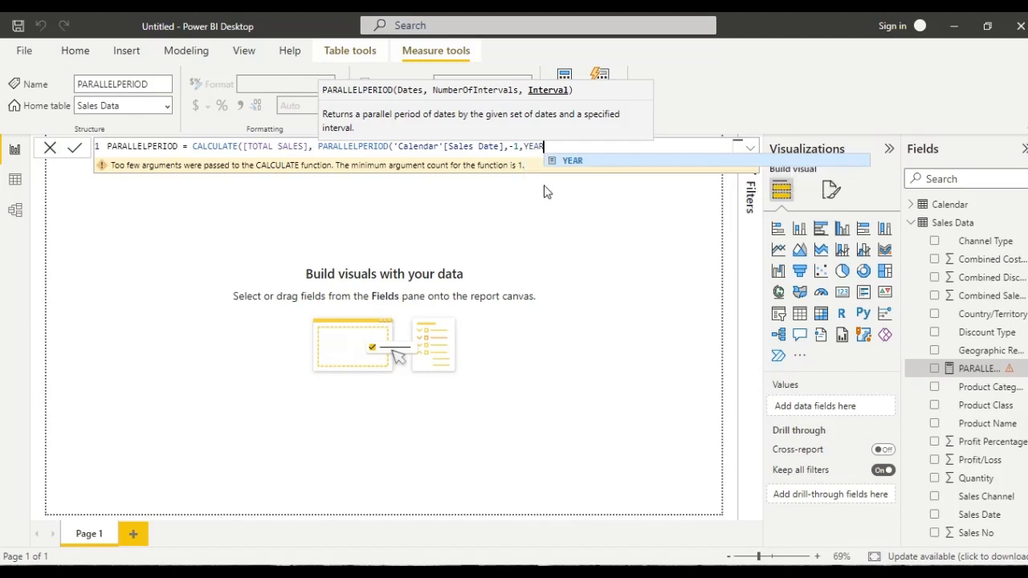
{"action": "type", "text": ")"}
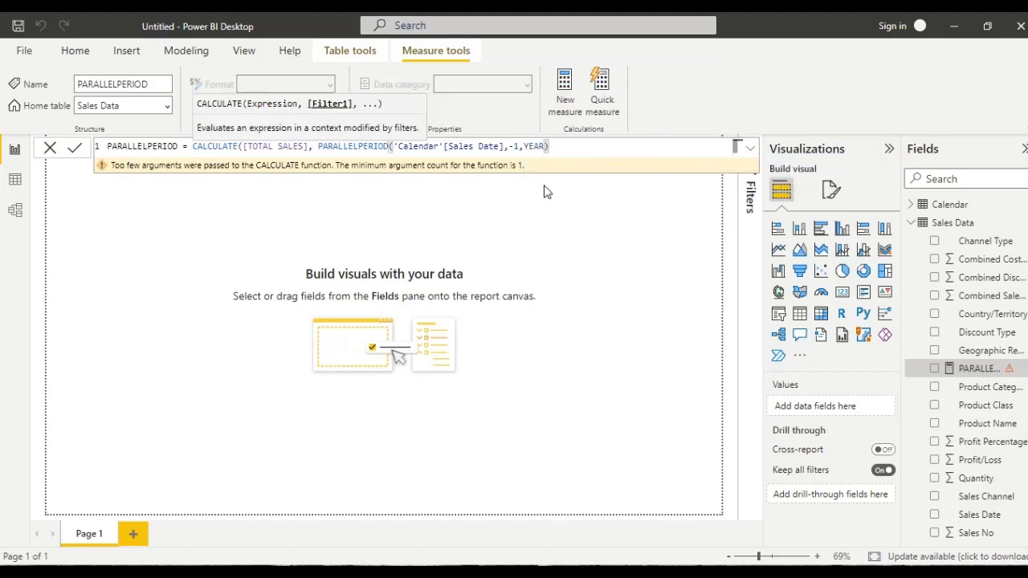
{"action": "type", "text": ")"}
{"action": "key", "text": "Return"}
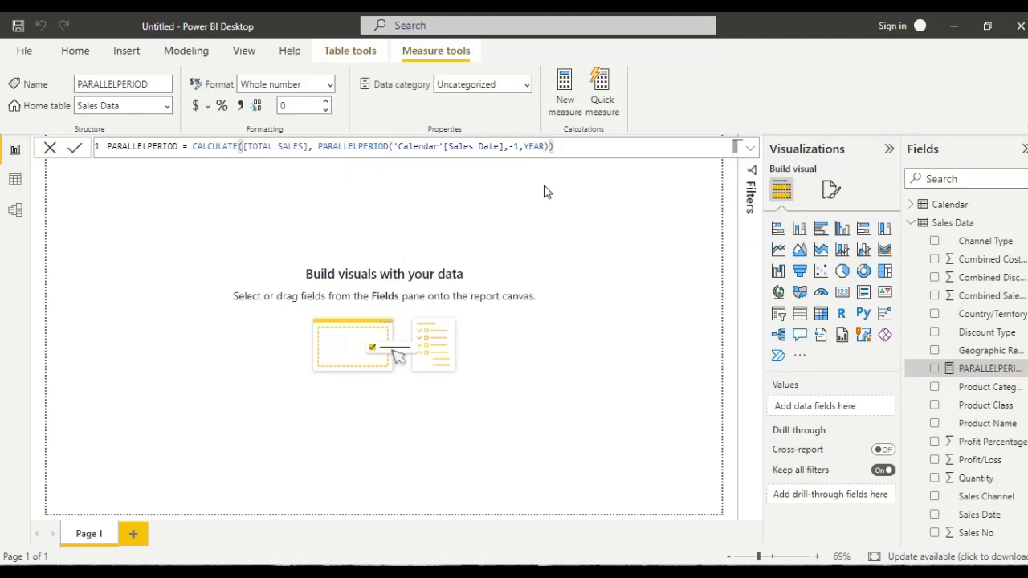
{"action": "left_click", "coordinate": [482, 279]}
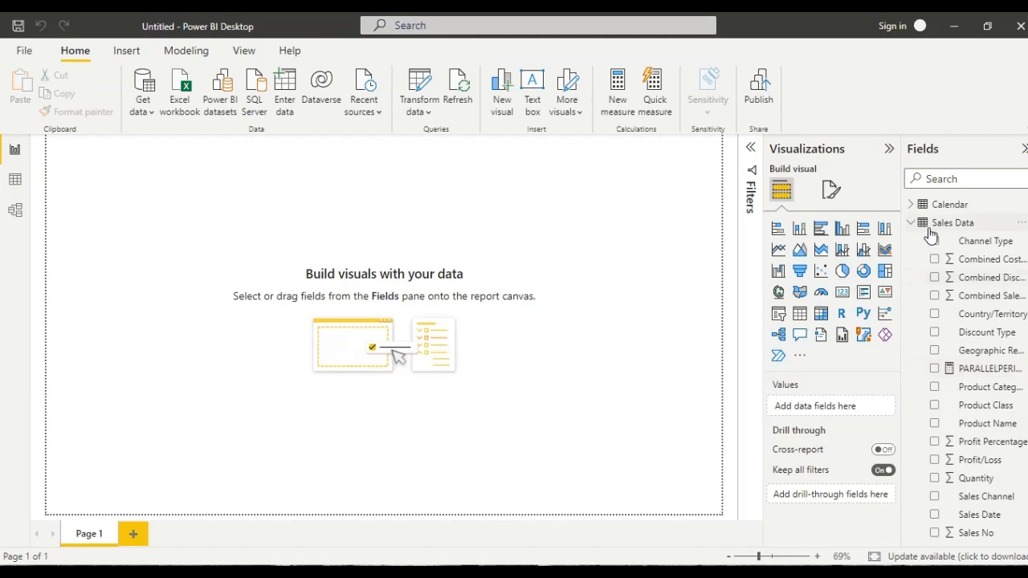
Insert a table visual on the report page, enlarge it, and add the Calendar table's Sales Date
{"action": "left_click", "coordinate": [800, 316]}
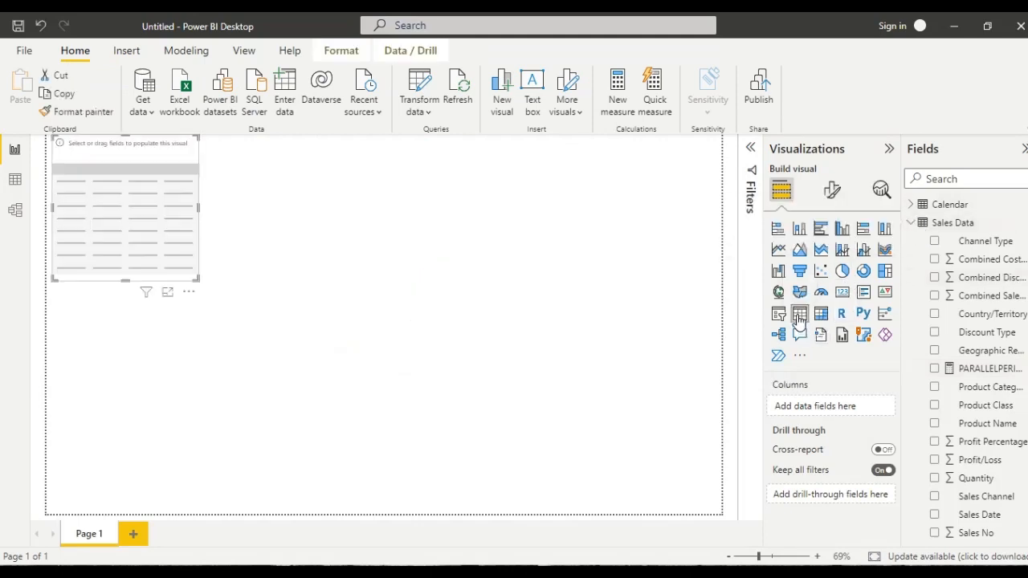
{"action": "left_click_drag", "start_coordinate": [197, 279], "coordinate": [264, 326]}
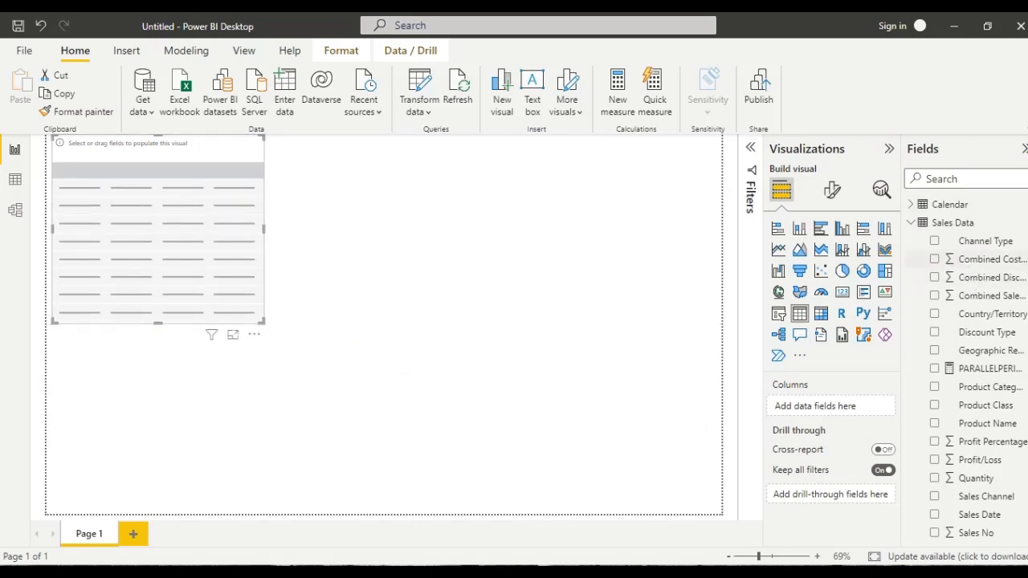
{"action": "left_click", "coordinate": [909, 206]}
{"action": "left_click", "coordinate": [934, 277]}
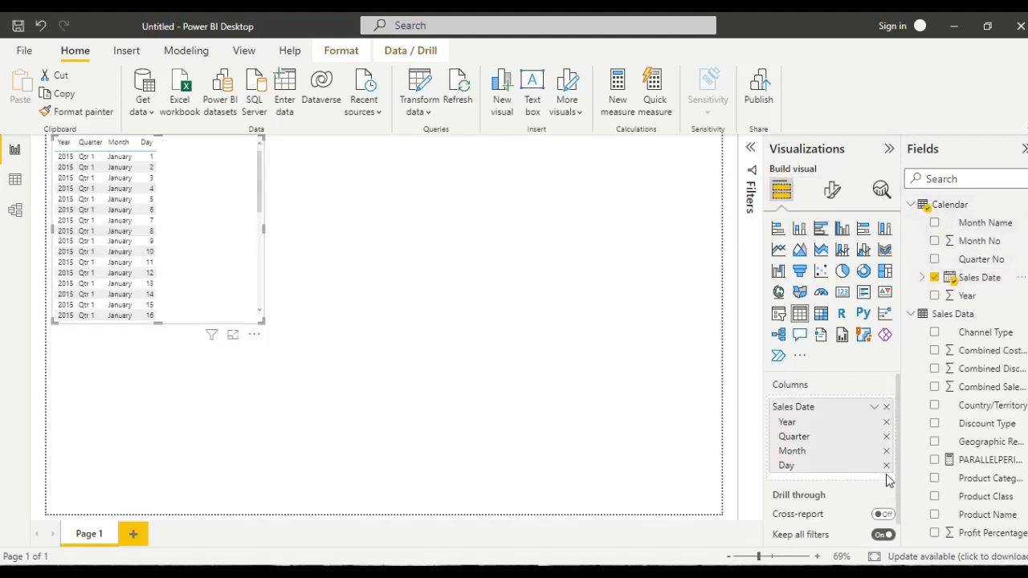
Remove the Day, Month and Quarter levels of Sales Date from the table visual, keeping only Year
{"action": "left_click", "coordinate": [886, 467]}
{"action": "left_click", "coordinate": [886, 451]}
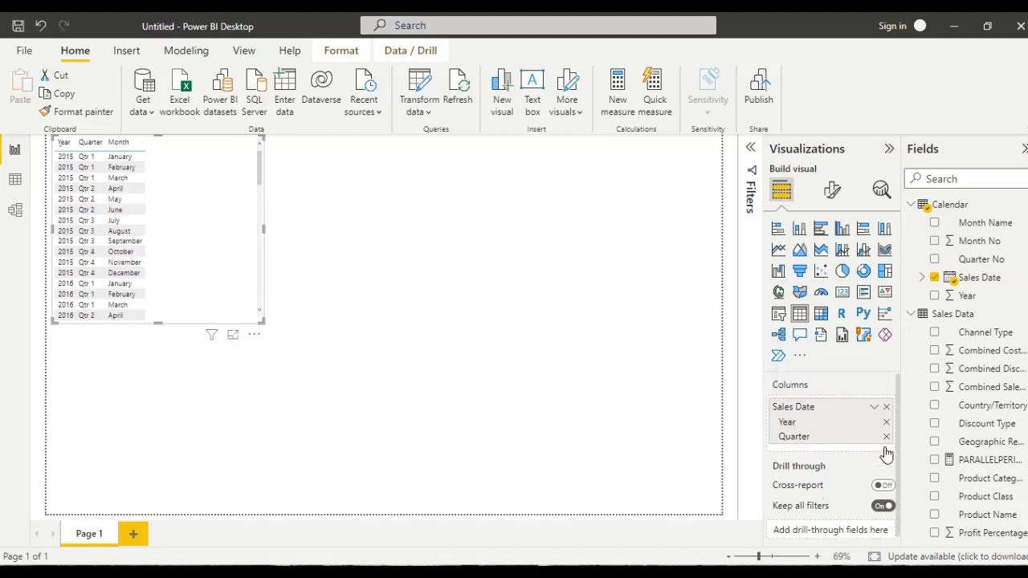
{"action": "left_click", "coordinate": [887, 437]}
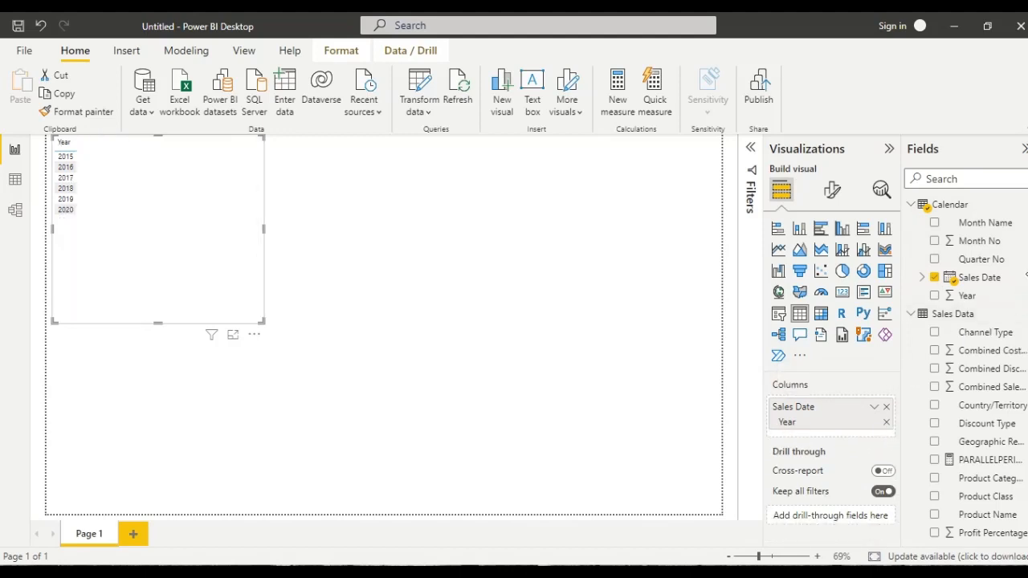
Add Combined Sales Value and the PARALLELPERIOD measure as columns of the table visual and slightly reduce its height
{"action": "scroll", "coordinate": [1024, 364], "scroll_direction": "down", "scroll_amount": 3}
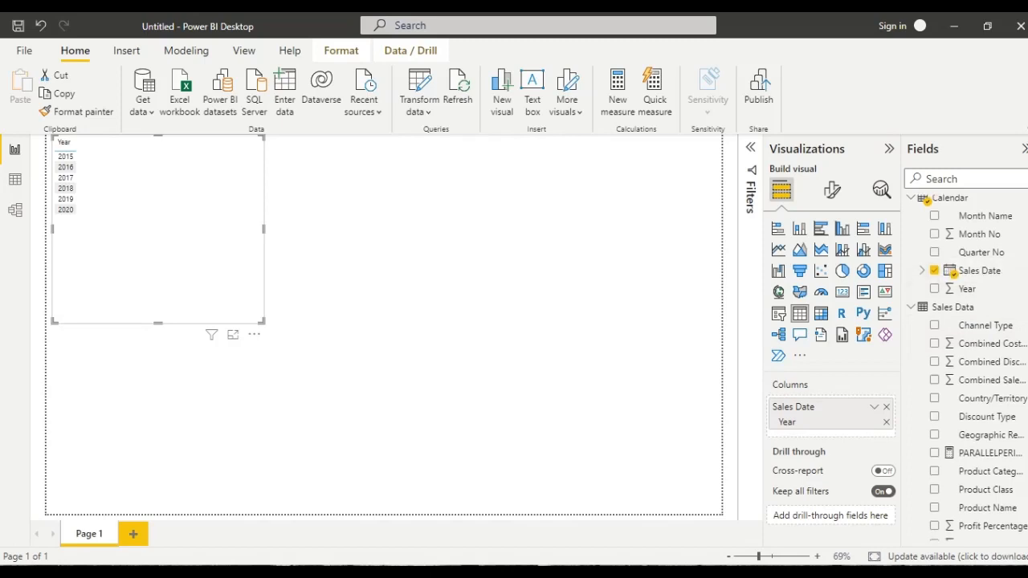
{"action": "scroll", "coordinate": [1023, 364], "scroll_direction": "down", "scroll_amount": 3}
{"action": "scroll", "coordinate": [959, 377], "scroll_direction": "up", "scroll_amount": 4}
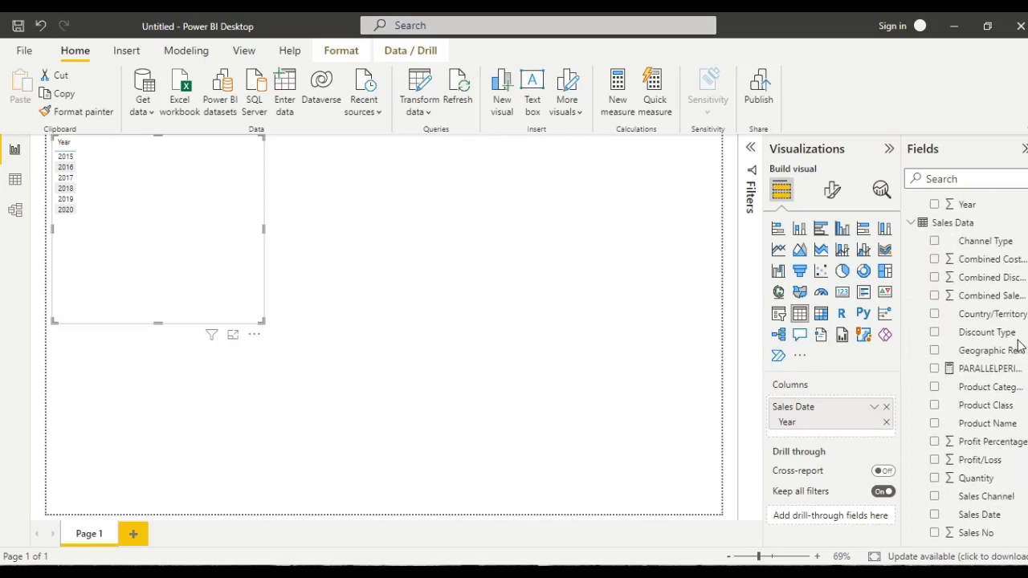
{"action": "left_click", "coordinate": [935, 298]}
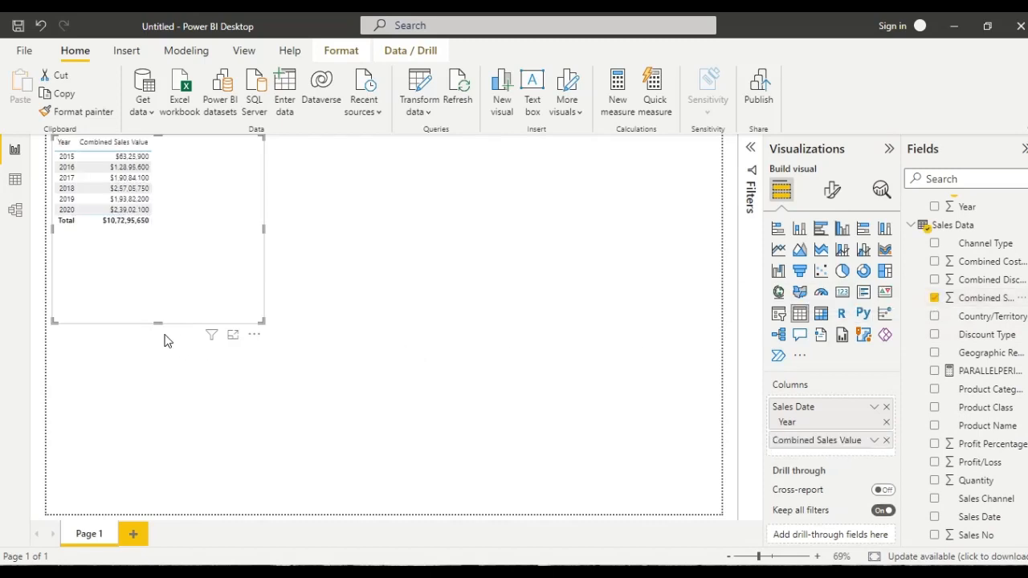
{"action": "mouse_move", "coordinate": [156, 323]}
{"action": "left_mouse_down"}
{"action": "mouse_move", "coordinate": [157, 332]}
{"action": "mouse_move", "coordinate": [154, 322]}
{"action": "left_mouse_up"}
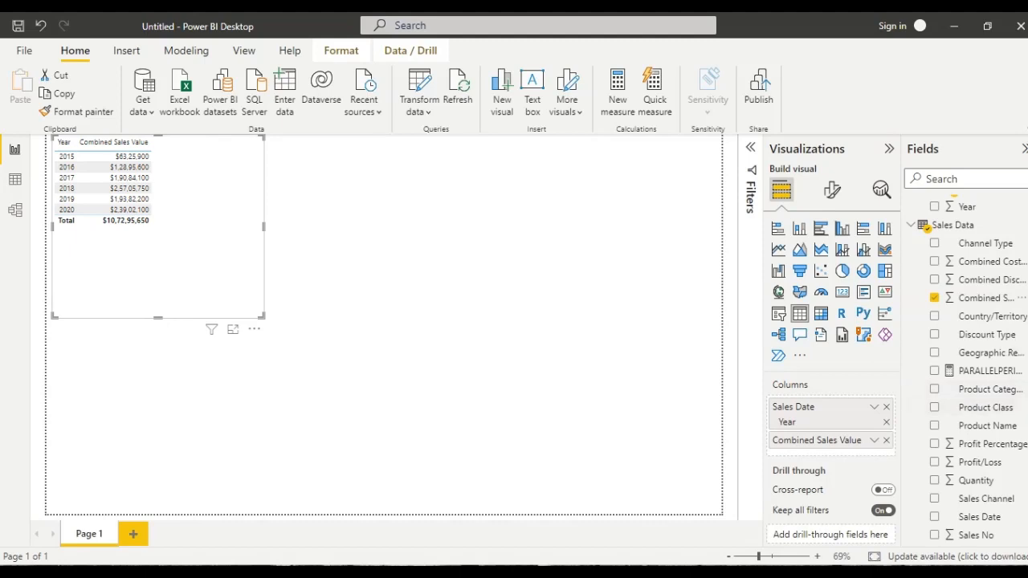
{"action": "scroll", "coordinate": [953, 328], "scroll_direction": "down", "scroll_amount": 3}
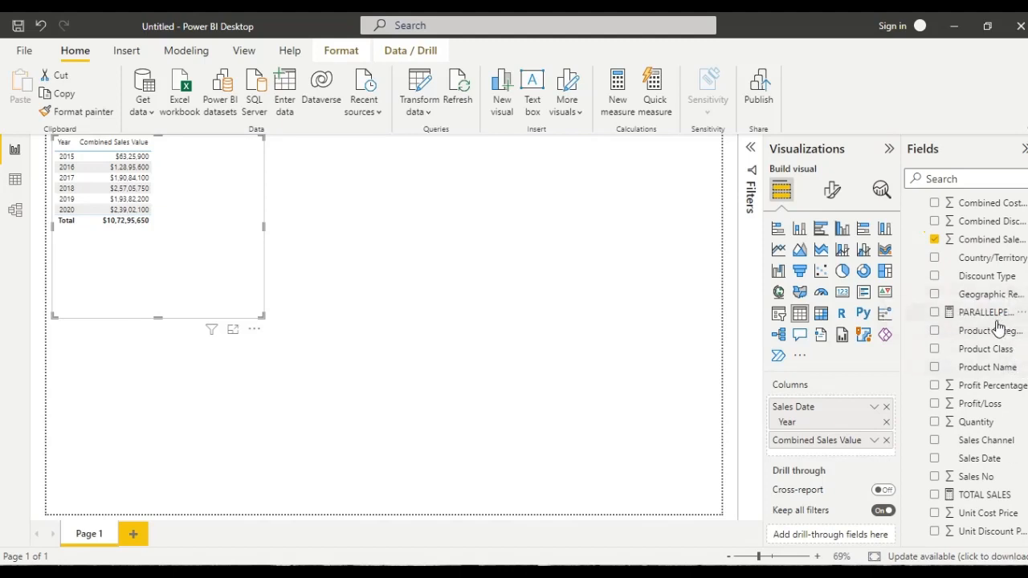
{"action": "left_click", "coordinate": [935, 312]}
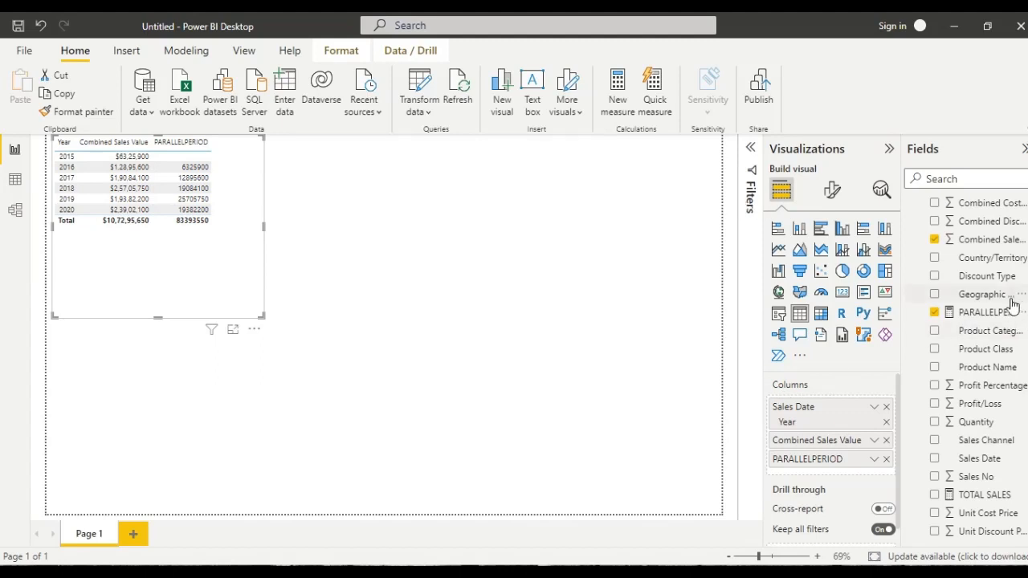
Apply the currency format to the PARALLELPERIOD measure
{"action": "left_click", "coordinate": [988, 312]}
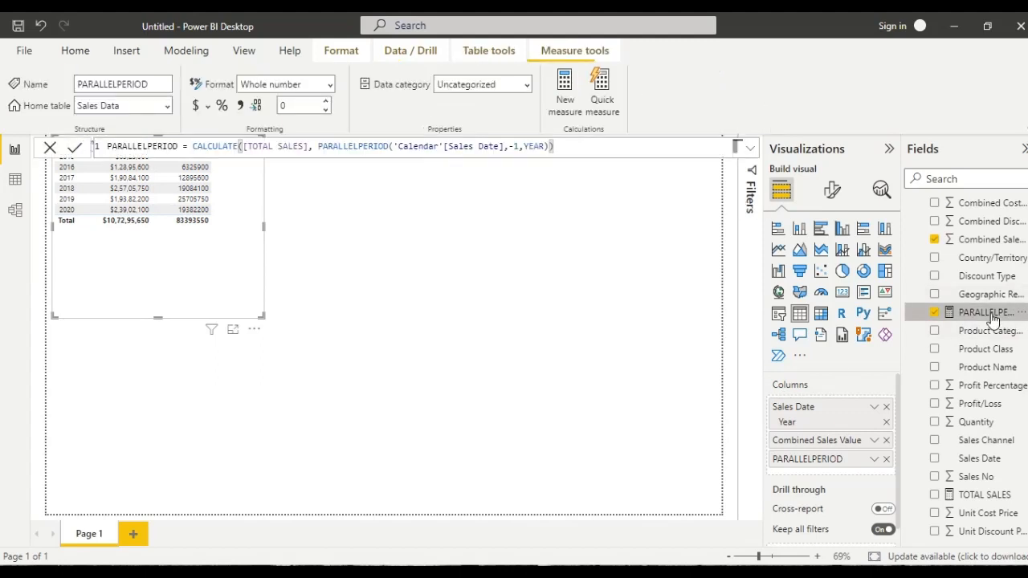
{"action": "left_click", "coordinate": [195, 106]}
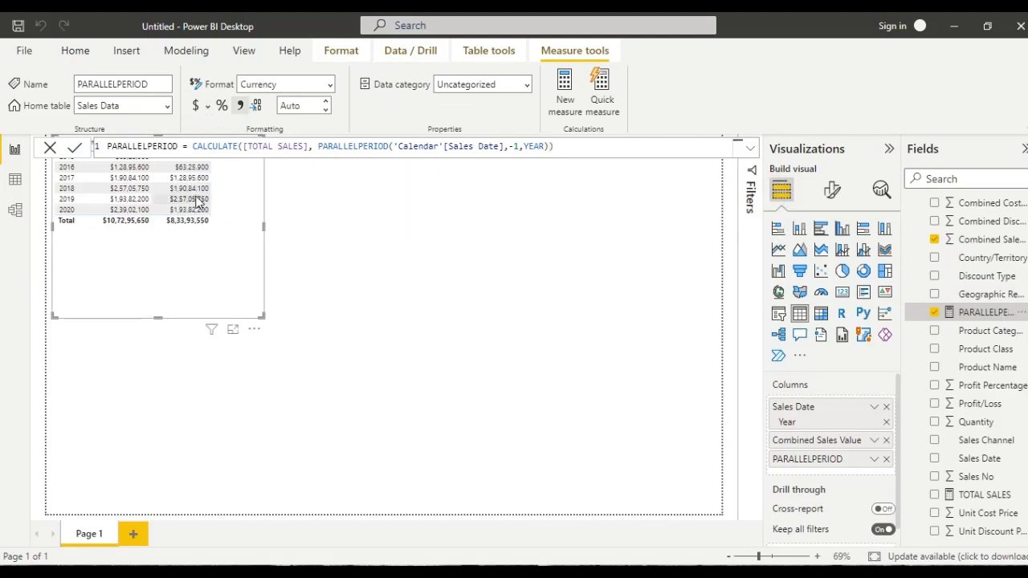
{"action": "left_click", "coordinate": [405, 236]}
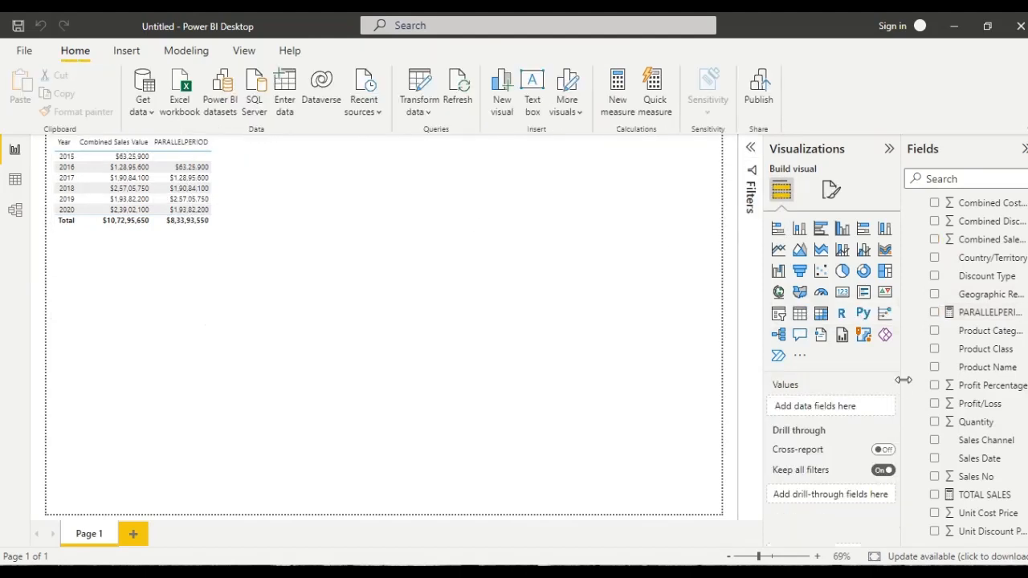
Set the number of intervals in the PARALLELPERIOD measure's formula to 1 and commit it
{"action": "left_click", "coordinate": [980, 317]}
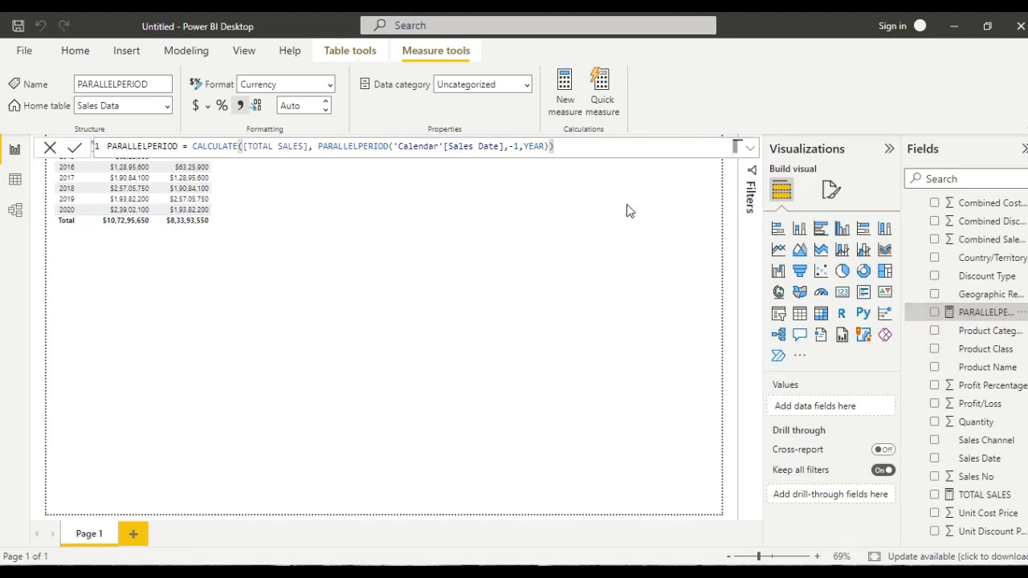
{"action": "left_click", "coordinate": [515, 145]}
{"action": "key", "text": "BackSpace"}
{"action": "left_click", "coordinate": [557, 147]}
{"action": "key", "text": "Return"}
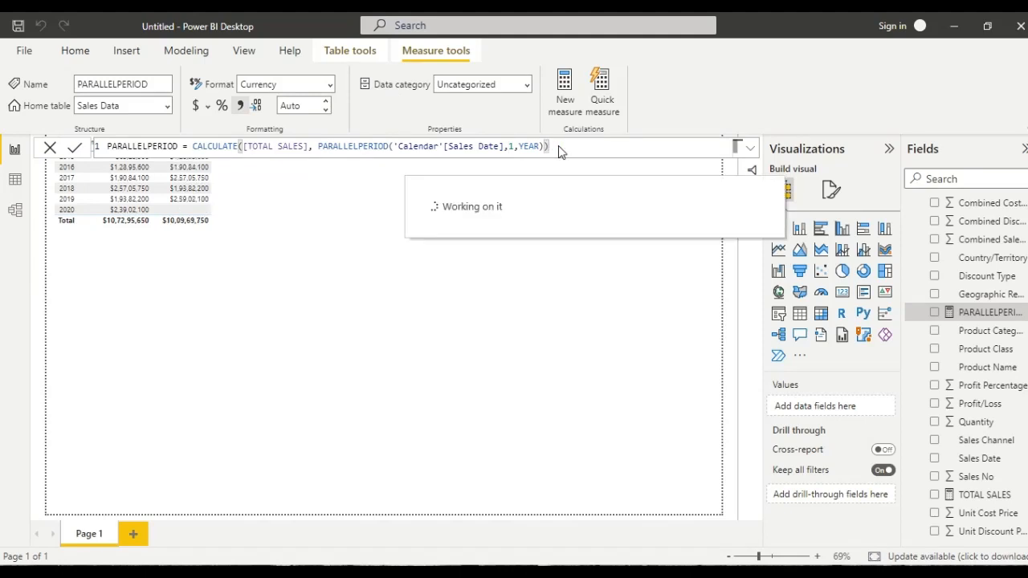
{"action": "left_click", "coordinate": [311, 244]}
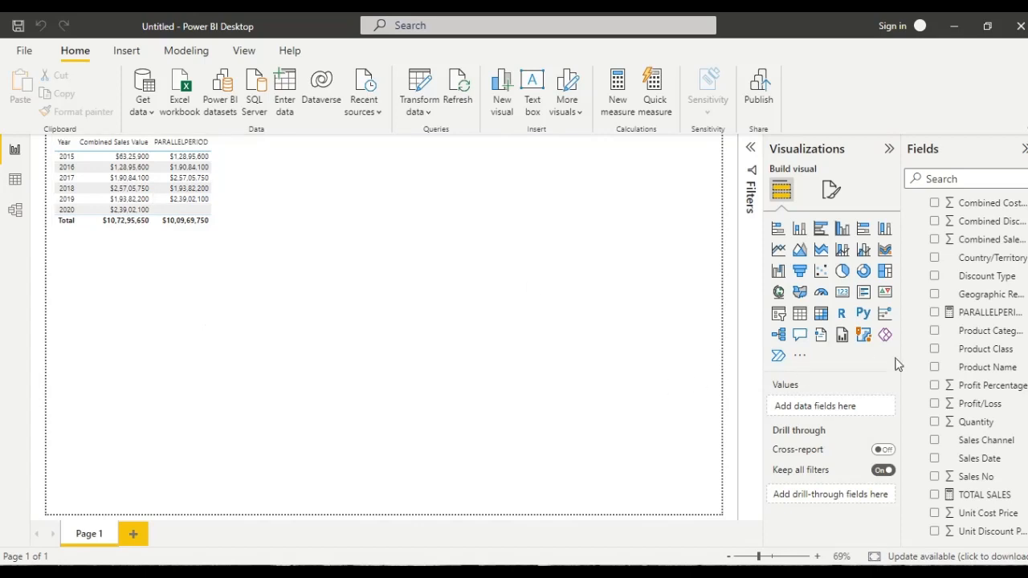
Set the number of intervals in the PARALLELPERIOD measure's formula to -2 and apply it to the table
{"action": "left_click", "coordinate": [988, 313]}
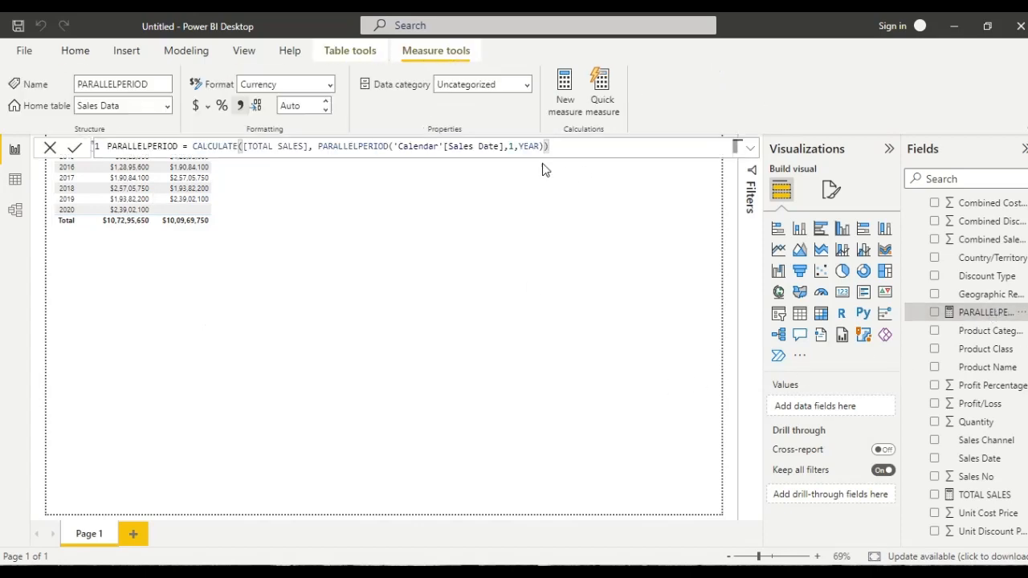
{"action": "left_click", "coordinate": [513, 147]}
{"action": "key", "text": "BackSpace"}
{"action": "type", "text": "-2"}
{"action": "left_click", "coordinate": [574, 149]}
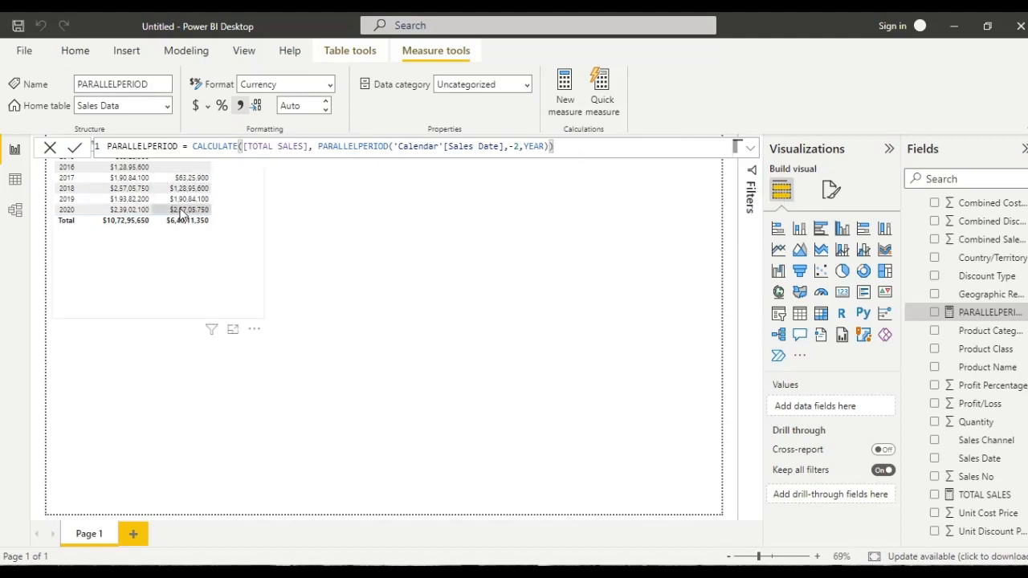
{"action": "left_click", "coordinate": [358, 231]}
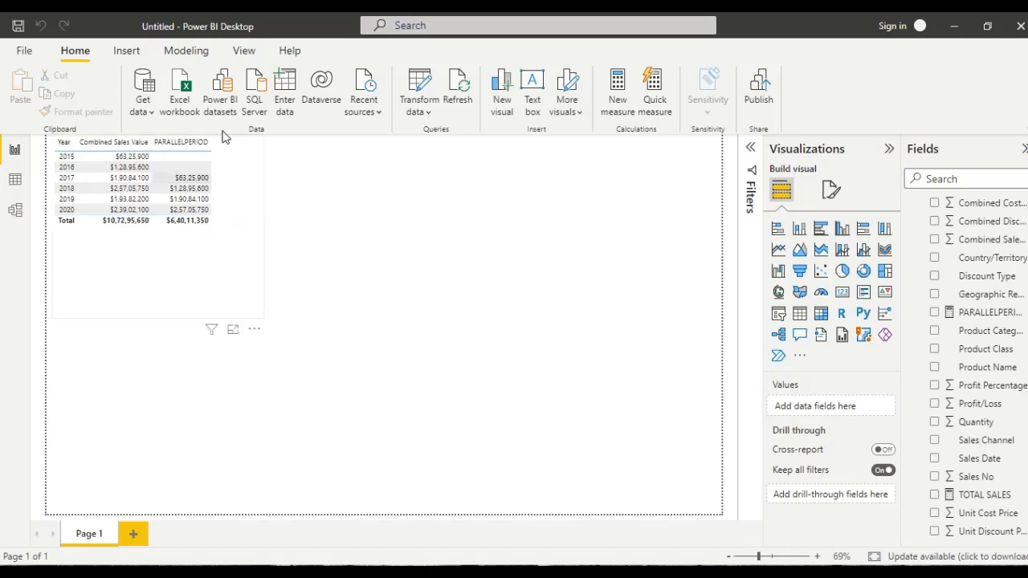
{"action": "mouse_move", "coordinate": [187, 198]}
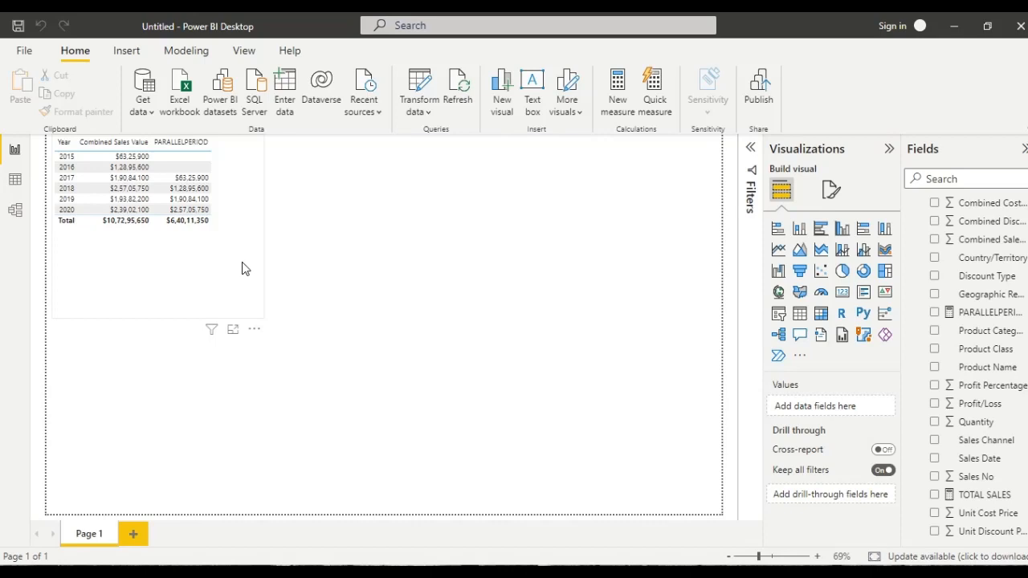
Replace the PARALLELPERIOD function with DATEADD in the PARALLELPERIOD measure's formula, keeping its arguments, and commit it to the table
{"action": "left_click", "coordinate": [976, 312]}
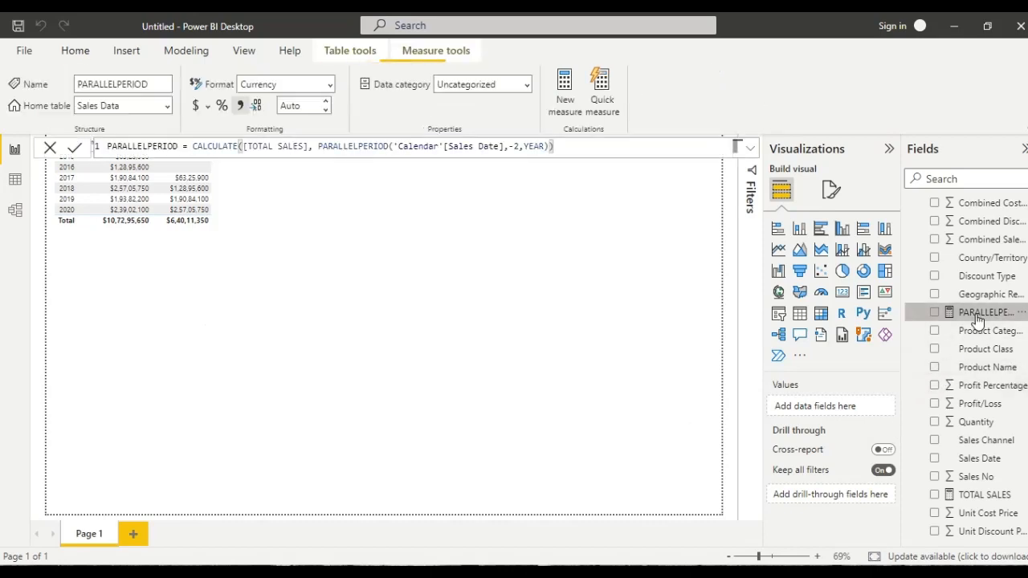
{"action": "left_click", "coordinate": [389, 146]}
{"action": "key", "text": "BackSpace"}
{"action": "key", "text": "BackSpace"}
{"action": "key", "text": "BackSpace"}
{"action": "key", "text": "BackSpace"}
{"action": "key", "text": "BackSpace"}
{"action": "key", "text": "BackSpace"}
{"action": "key", "text": "BackSpace"}
{"action": "key", "text": "BackSpace"}
{"action": "key", "text": "BackSpace"}
{"action": "key", "text": "BackSpace"}
{"action": "key", "text": "BackSpace"}
{"action": "key", "text": "BackSpace"}
{"action": "key", "text": "BackSpace"}
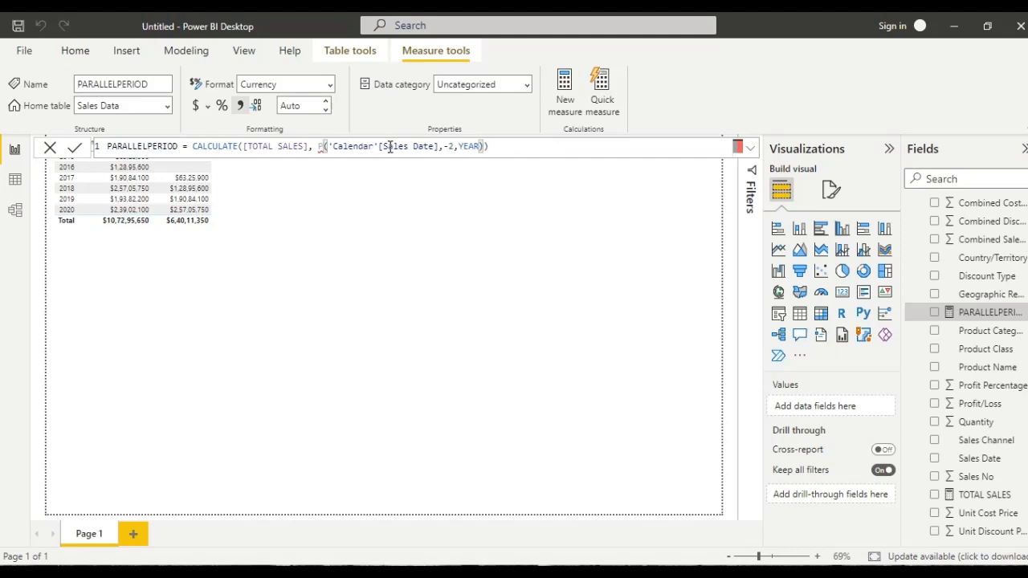
{"action": "key", "text": "BackSpace"}
{"action": "type", "text": "DA"}
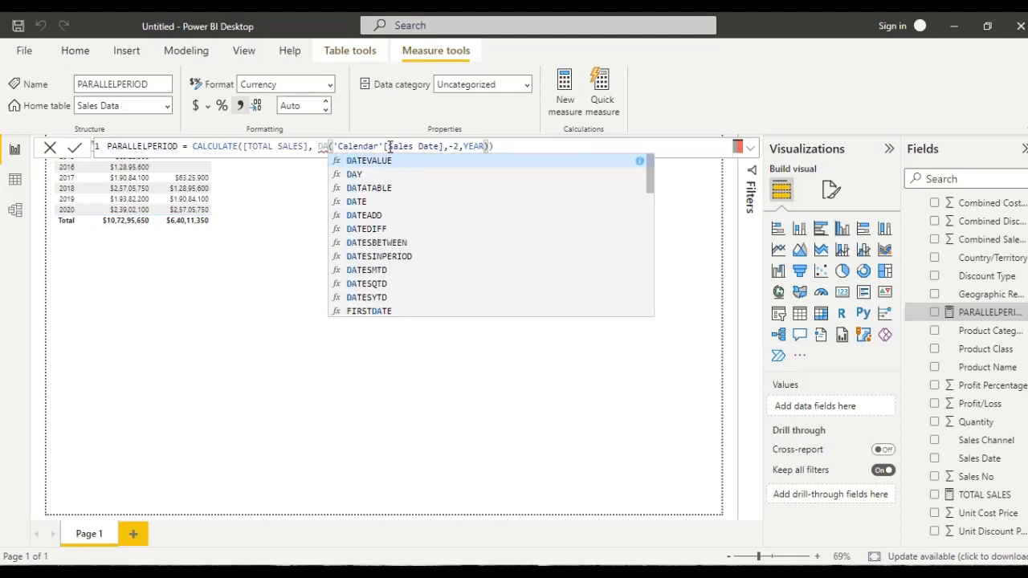
{"action": "type", "text": "TE"}
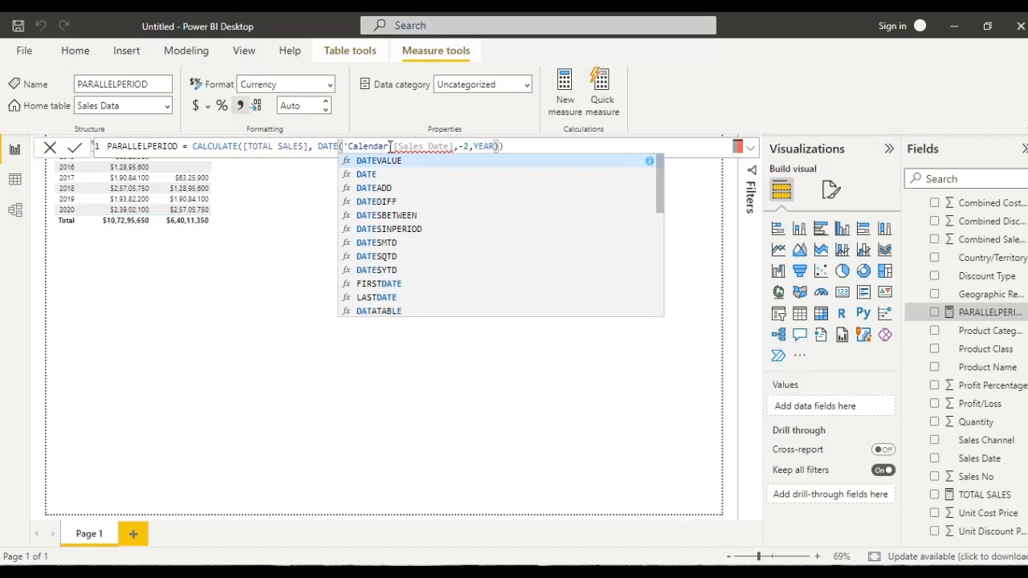
{"action": "double_click", "coordinate": [382, 188]}
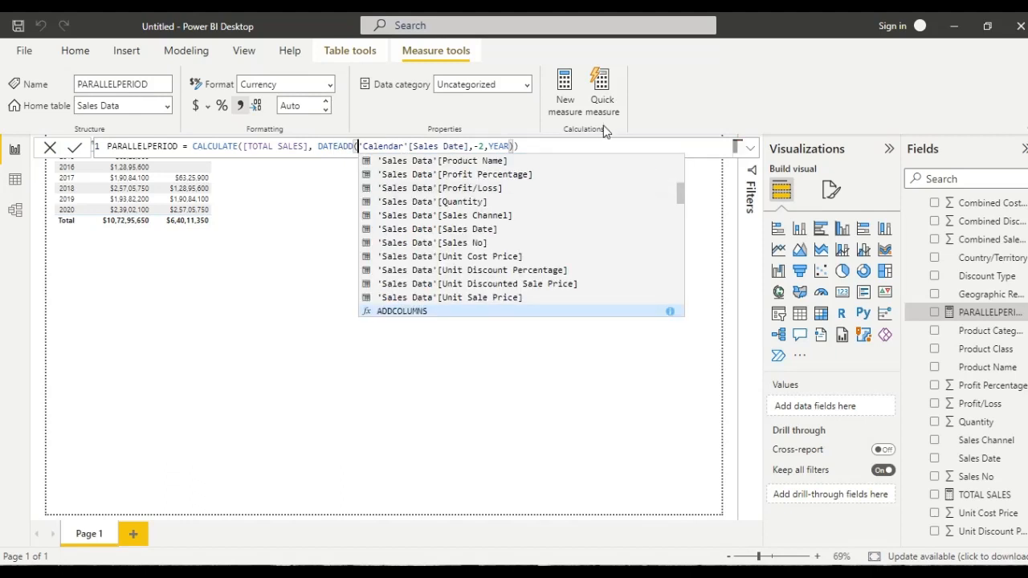
{"action": "left_click", "coordinate": [549, 147]}
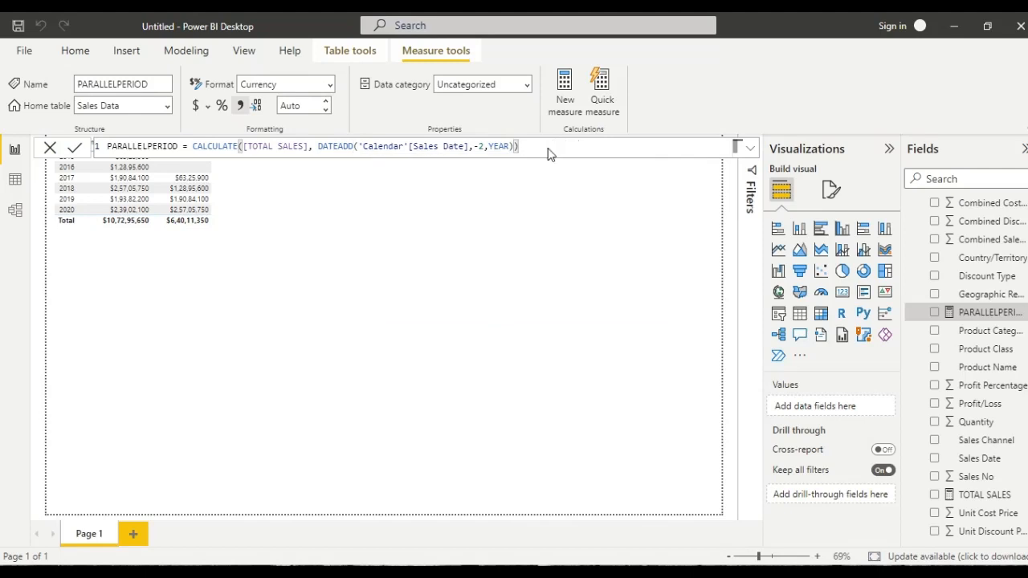
{"action": "left_click", "coordinate": [551, 149]}
{"action": "key", "text": "Return"}
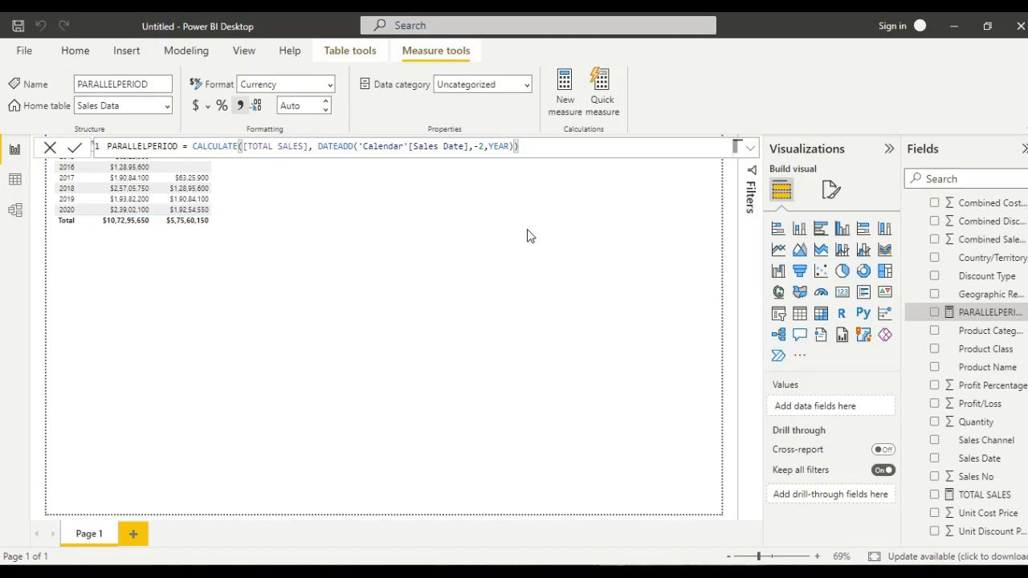
{"action": "left_click", "coordinate": [371, 207]}
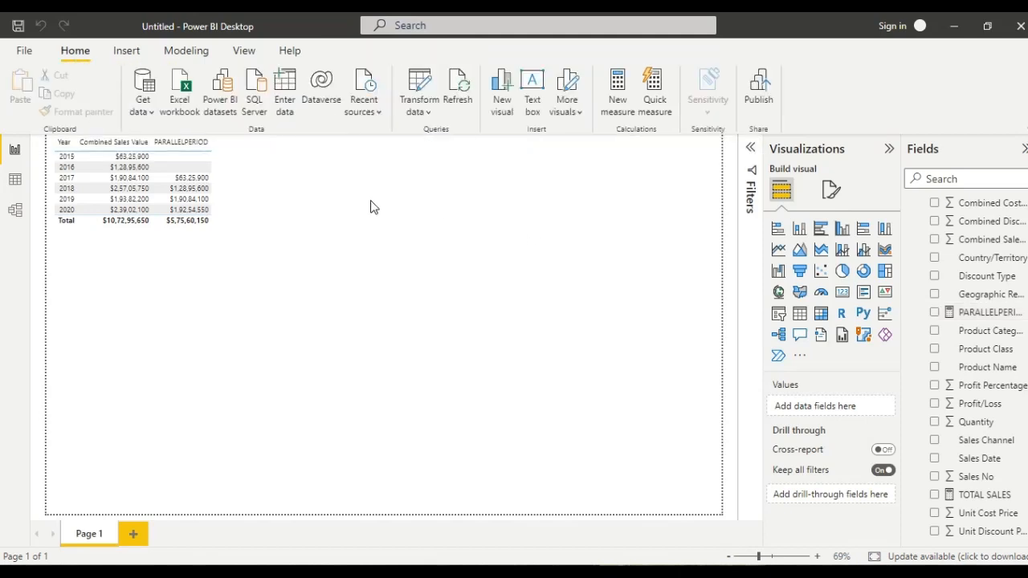